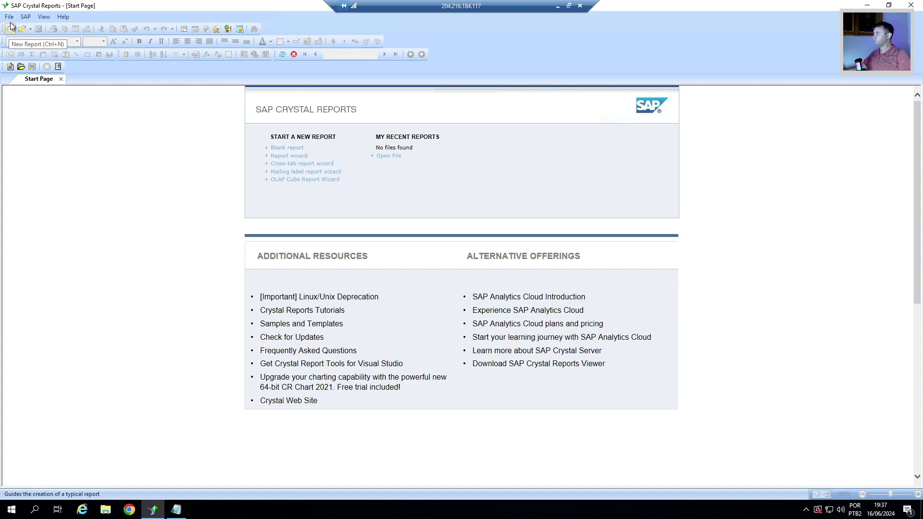
{"action": "left_click", "coordinate": [10, 17]}
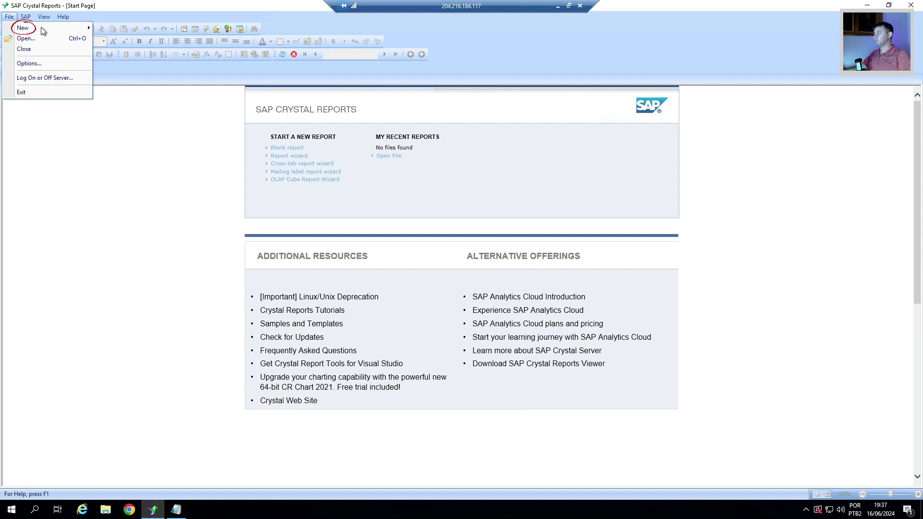
{"action": "mouse_move", "coordinate": [53, 31]}
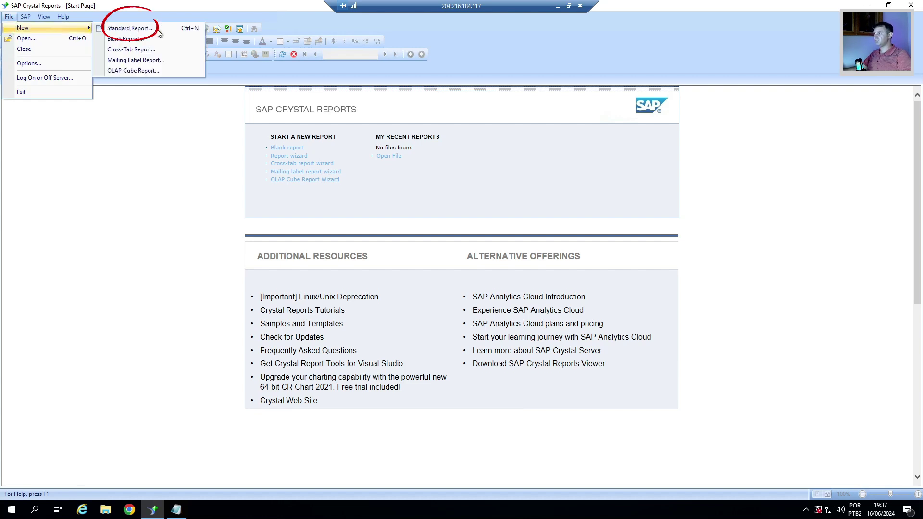
{"action": "left_click", "coordinate": [178, 2]}
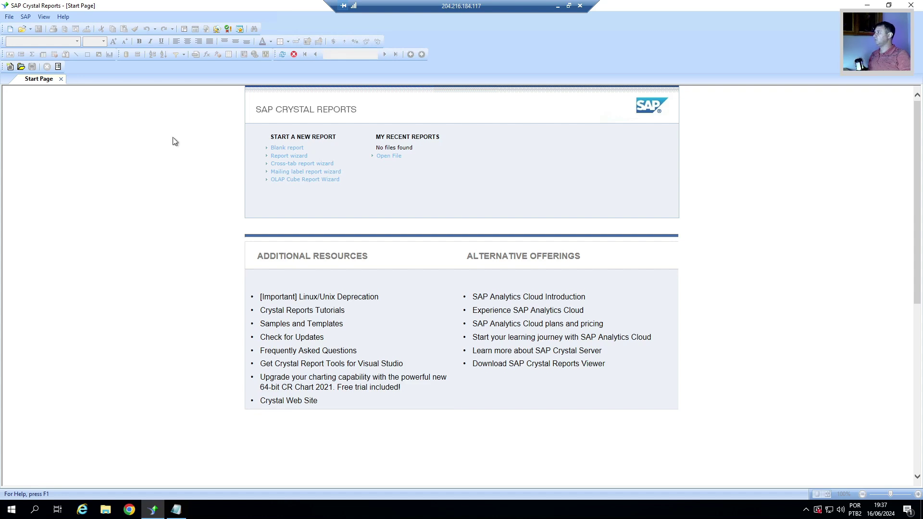
{"action": "left_click", "coordinate": [10, 30]}
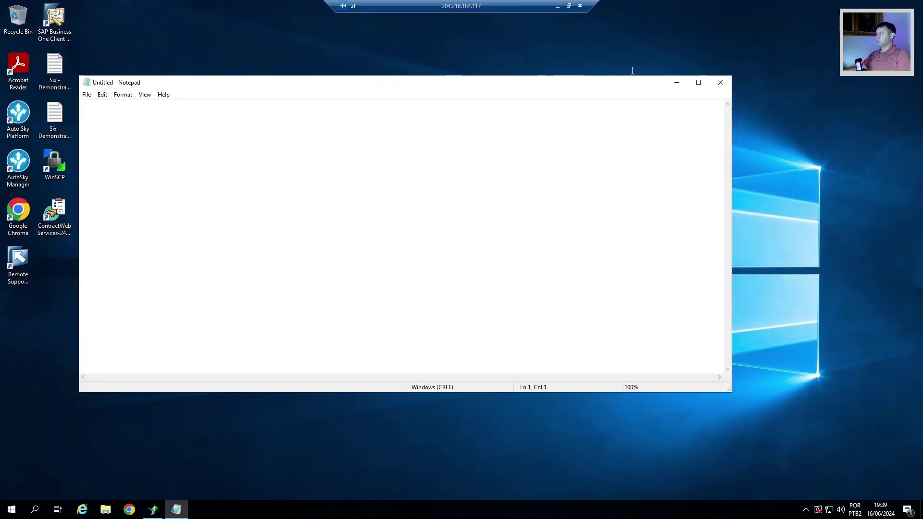
{"action": "left_click", "coordinate": [672, 88]}
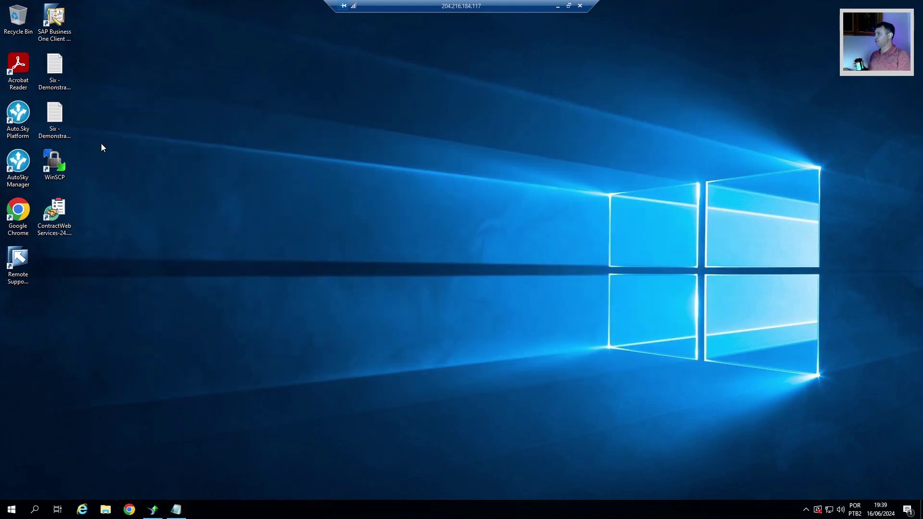
{"action": "left_click", "coordinate": [55, 19]}
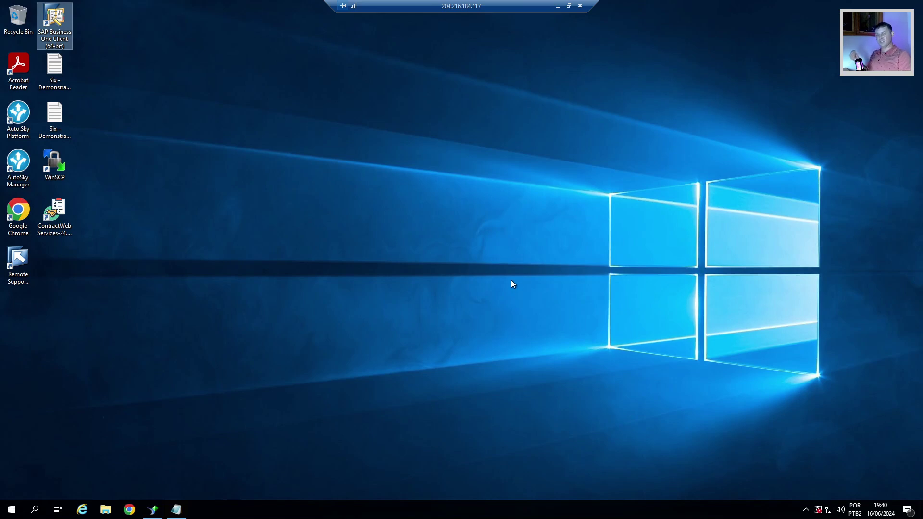
Search for odbc and open the 64-bit ODBC Data Sources administrator
{"action": "left_click", "coordinate": [12, 511]}
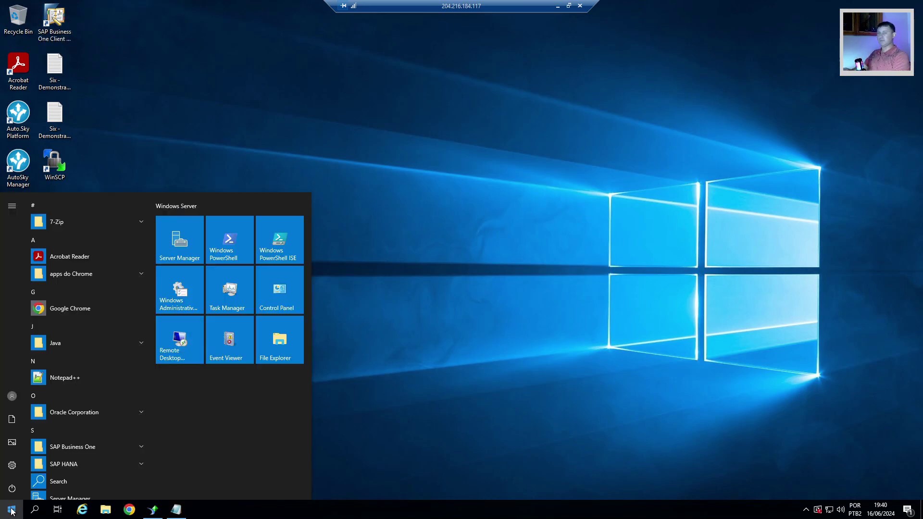
{"action": "type", "text": "od"}
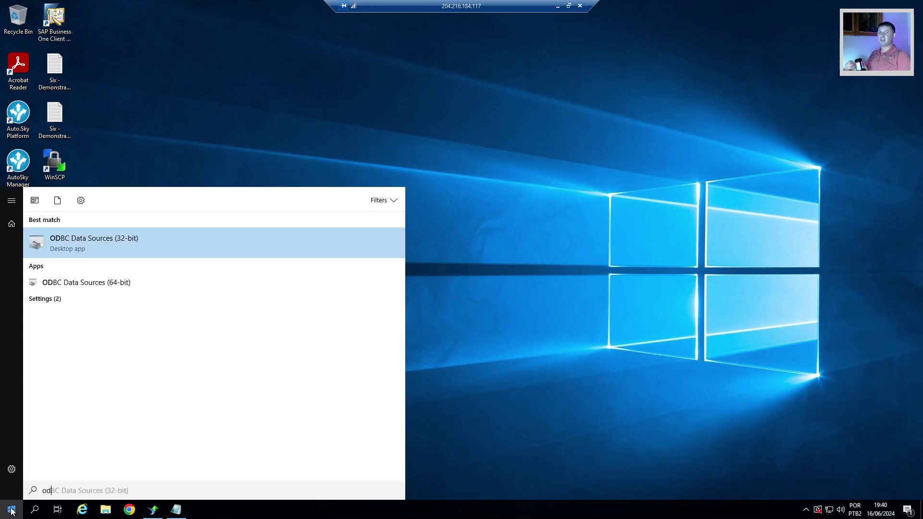
{"action": "type", "text": "bc"}
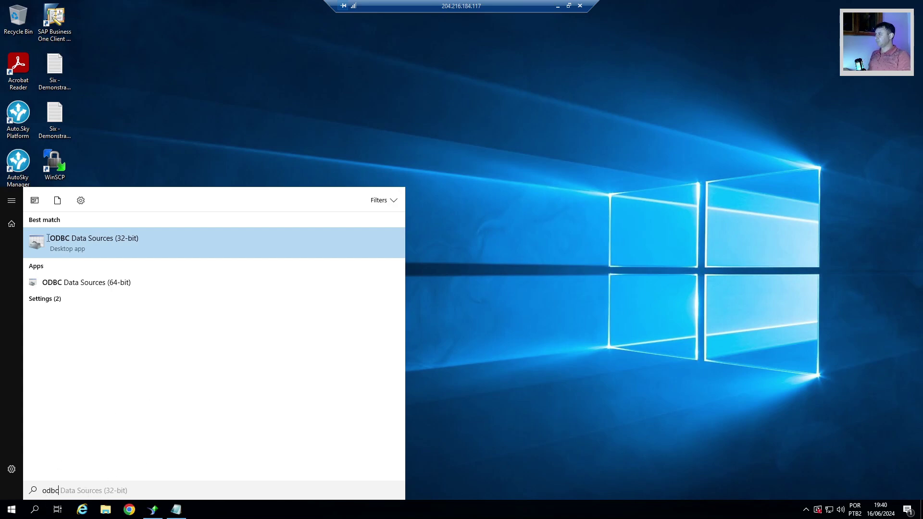
{"action": "left_click", "coordinate": [69, 243]}
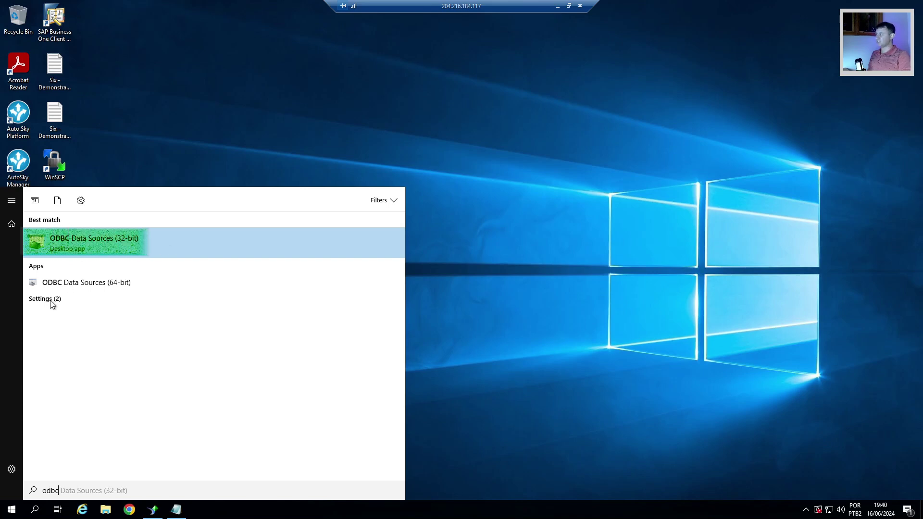
{"action": "left_click", "coordinate": [113, 284]}
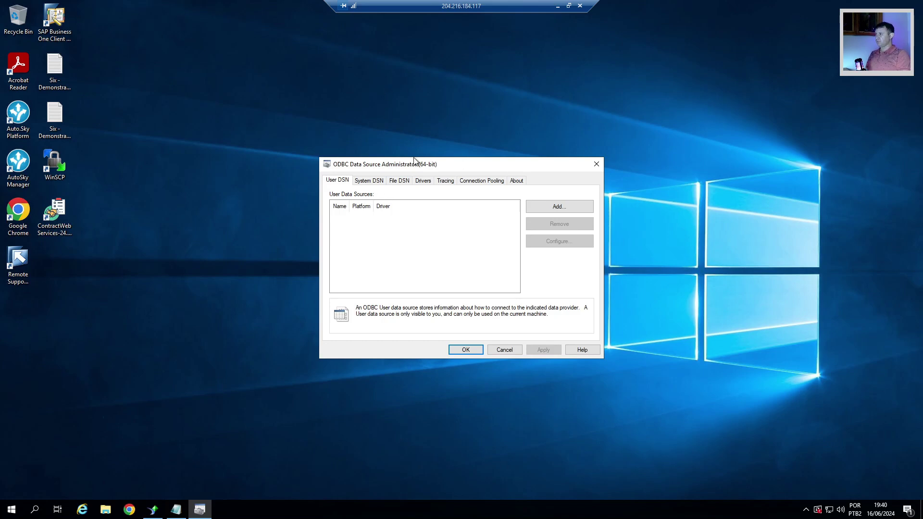
{"action": "left_click_drag", "start_coordinate": [414, 159], "coordinate": [395, 155]}
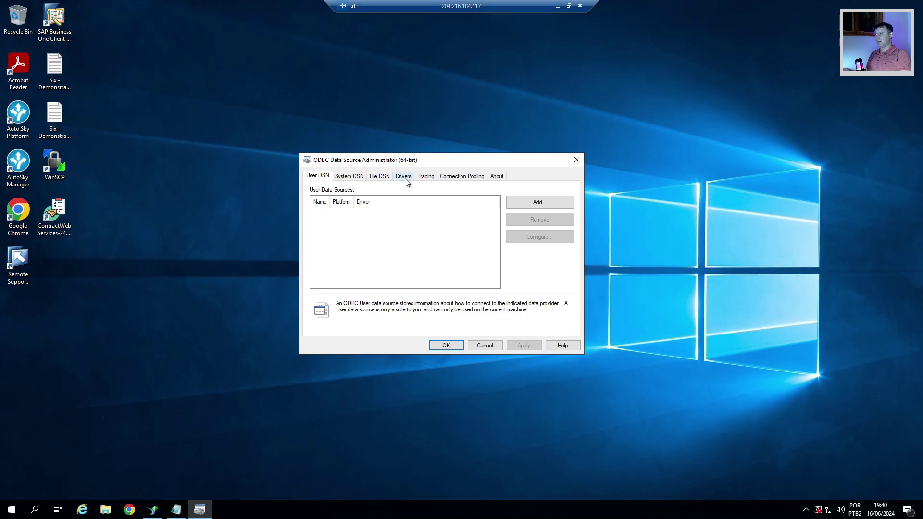
Examine the installed ODBC drivers, checking the HDBODBC and B1CRHPROXY entries
{"action": "left_click", "coordinate": [404, 177]}
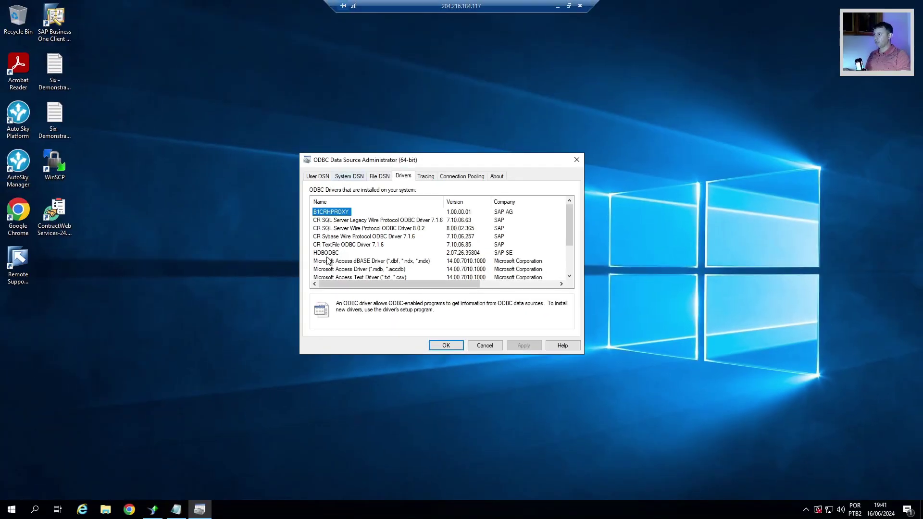
{"action": "left_click", "coordinate": [319, 254]}
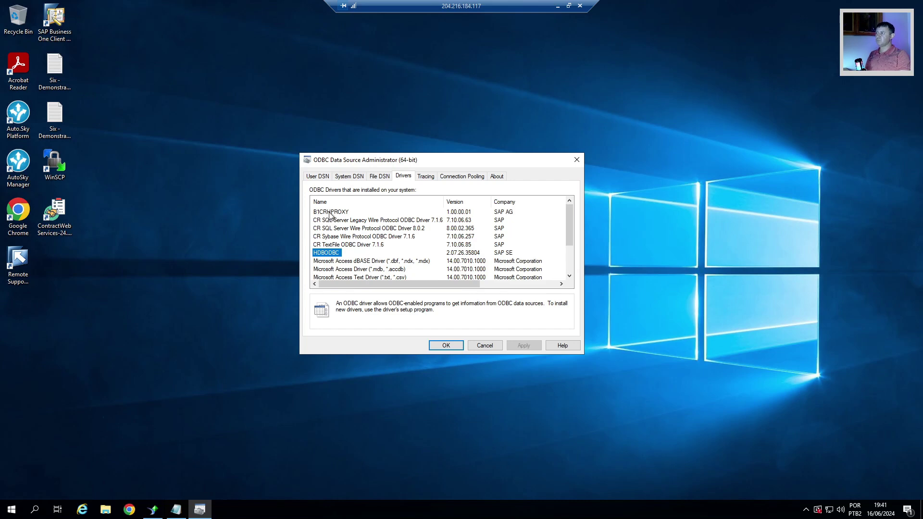
{"action": "left_click", "coordinate": [332, 213]}
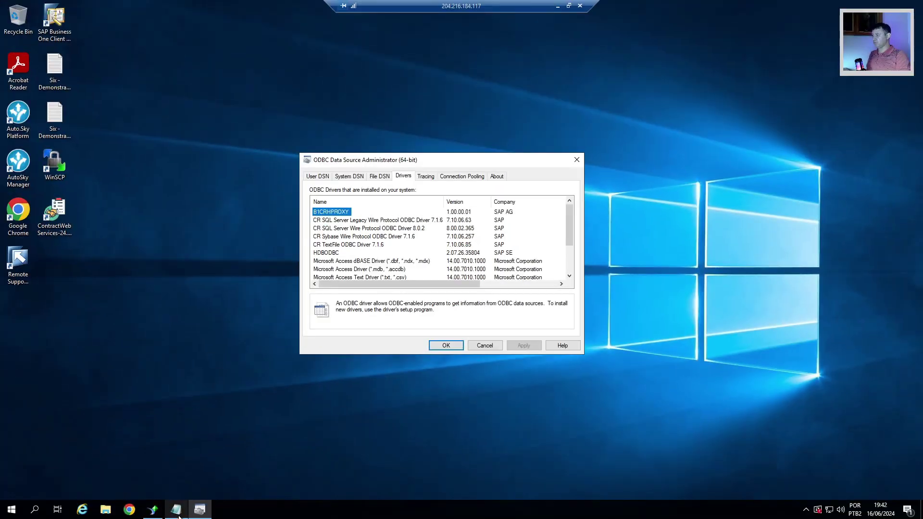
Switch to Notepad and start the connection string with DRIVER={B1CHRPROXY}
{"action": "left_click", "coordinate": [178, 517]}
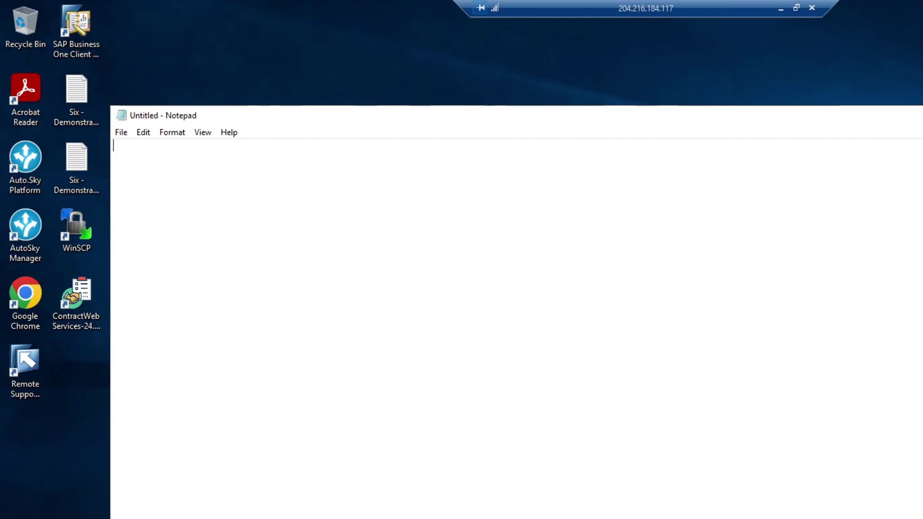
{"action": "type", "text": "d"}
{"action": "key", "text": "BackSpace"}
{"action": "type", "text": "DRIVER"}
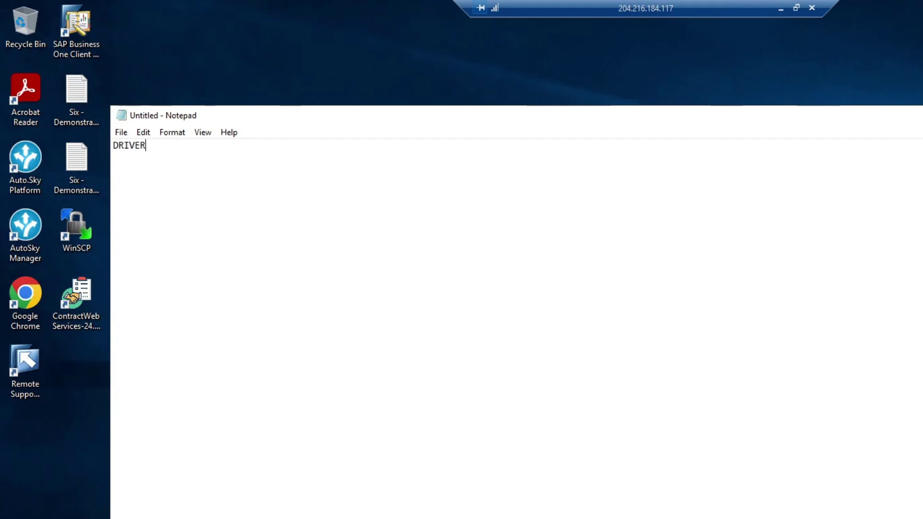
{"action": "type", "text": "="}
{"action": "type", "text": "{}"}
{"action": "key", "text": "Left"}
{"action": "type", "text": "B1CH"}
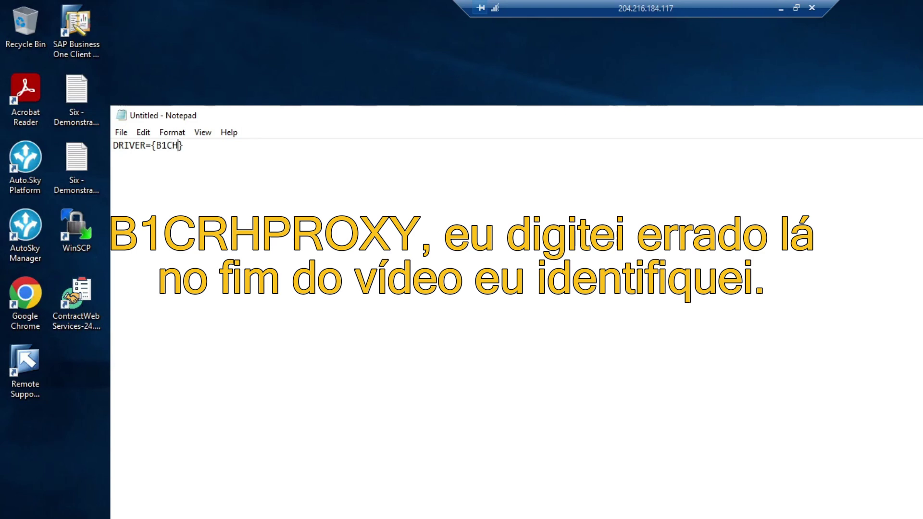
{"action": "type", "text": "RPROXY"}
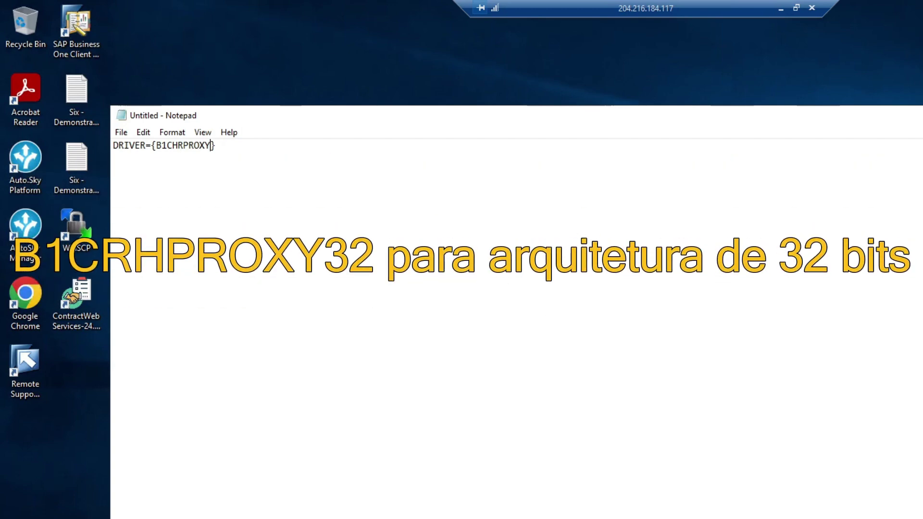
{"action": "type", "text": "32"}
{"action": "key", "text": "BackSpace"}
{"action": "key", "text": "BackSpace"}
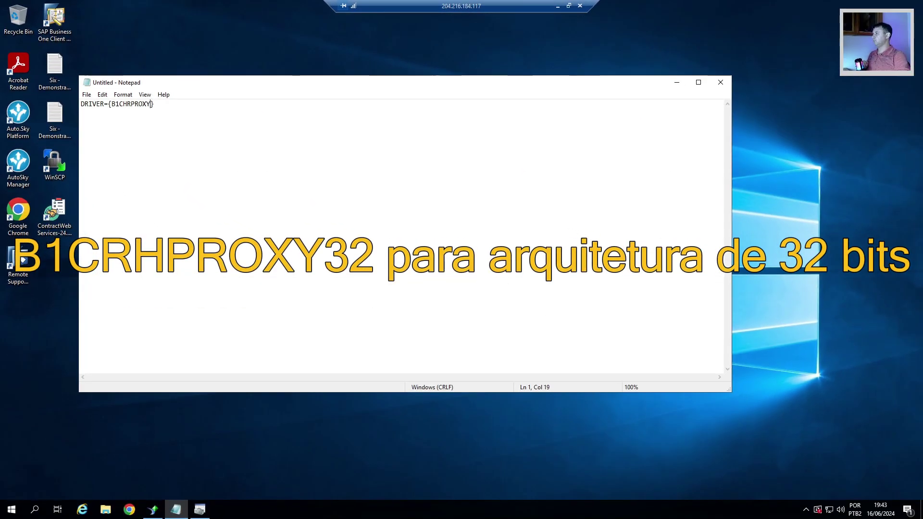
{"action": "key", "text": "Right"}
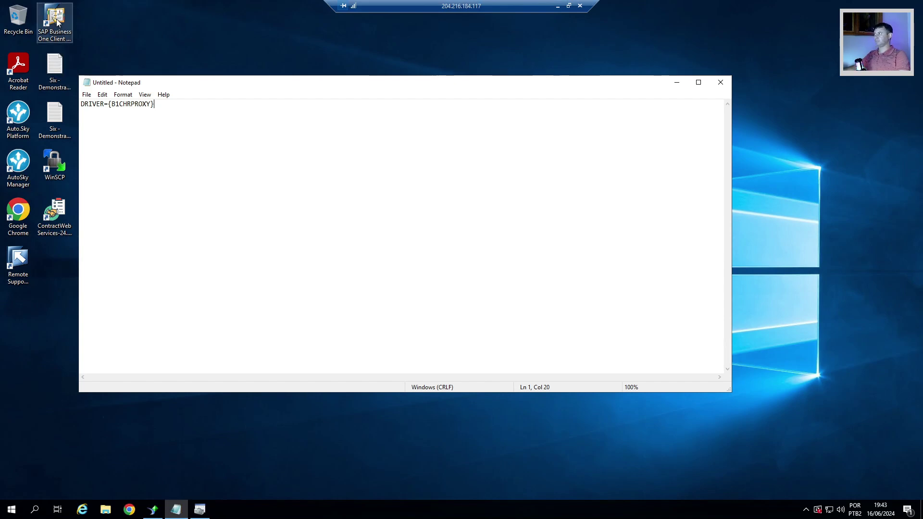
Launch the SAP Business One client, open its company selection and copy the current server address
{"action": "left_click", "coordinate": [57, 19]}
{"action": "double_click", "coordinate": [56, 18]}
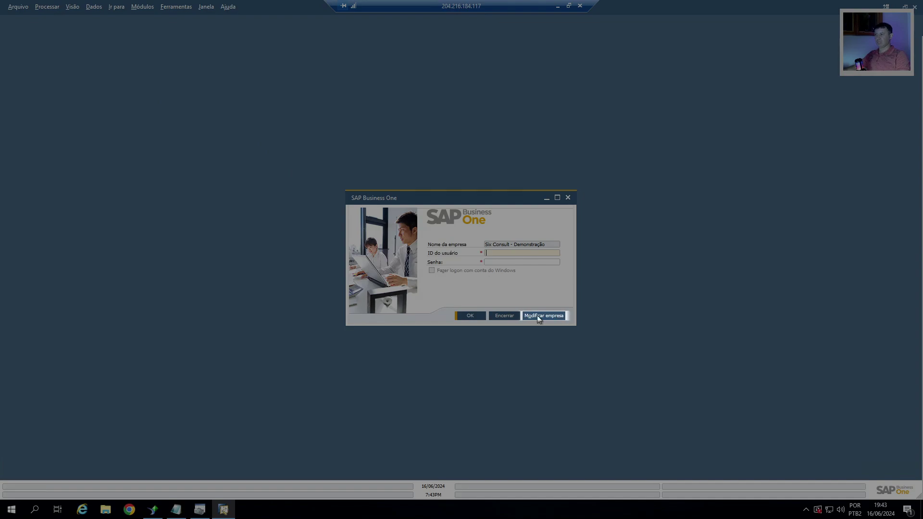
{"action": "left_click", "coordinate": [534, 316]}
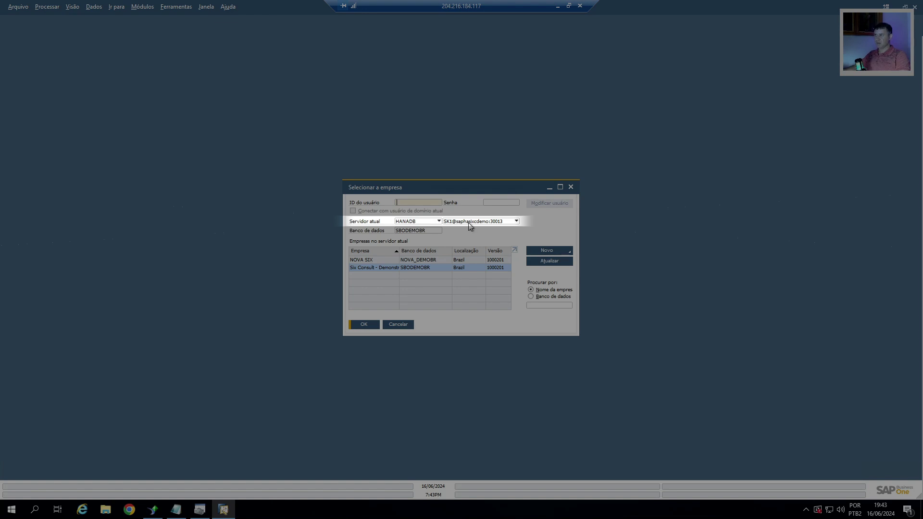
{"action": "right_click", "coordinate": [485, 224]}
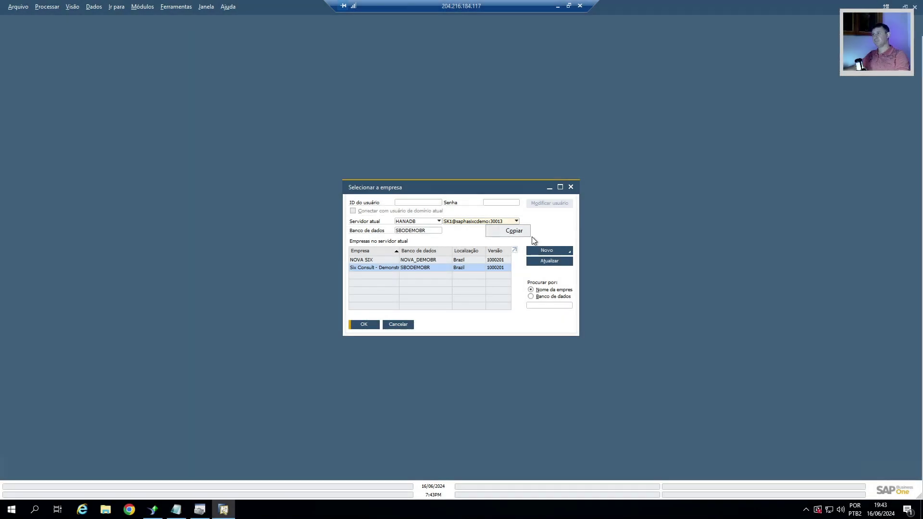
{"action": "left_click", "coordinate": [512, 233]}
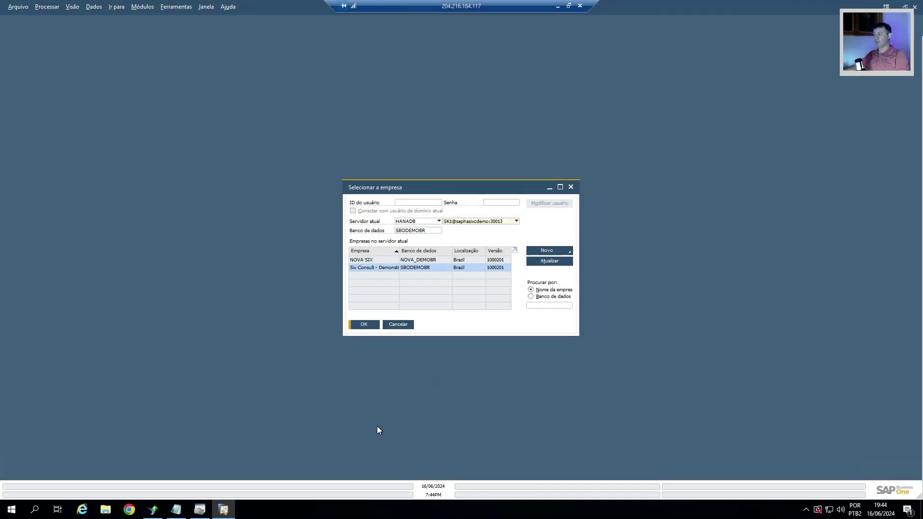
Back in Notepad, append ;SERVRNODE=SK1@saphasixcdemo:30013 to the connection string
{"action": "left_click", "coordinate": [176, 510]}
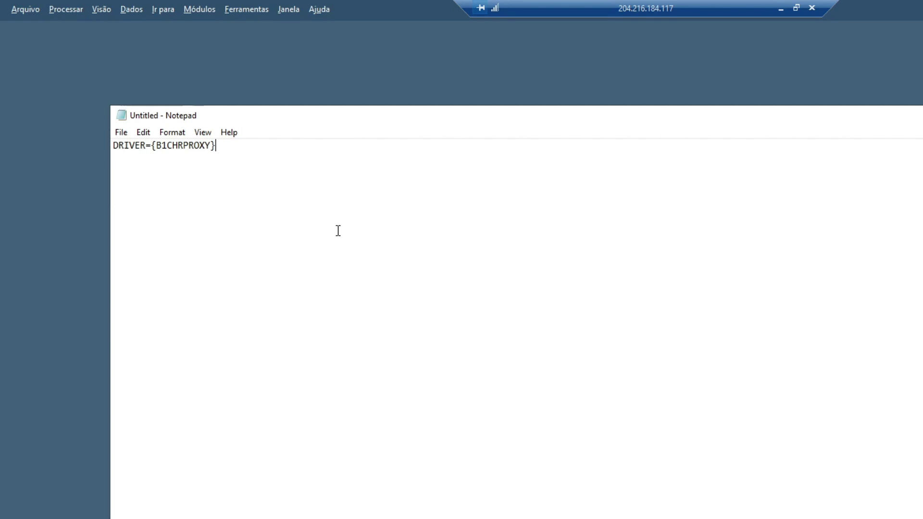
{"action": "type", "text": ";SERVRNODE"}
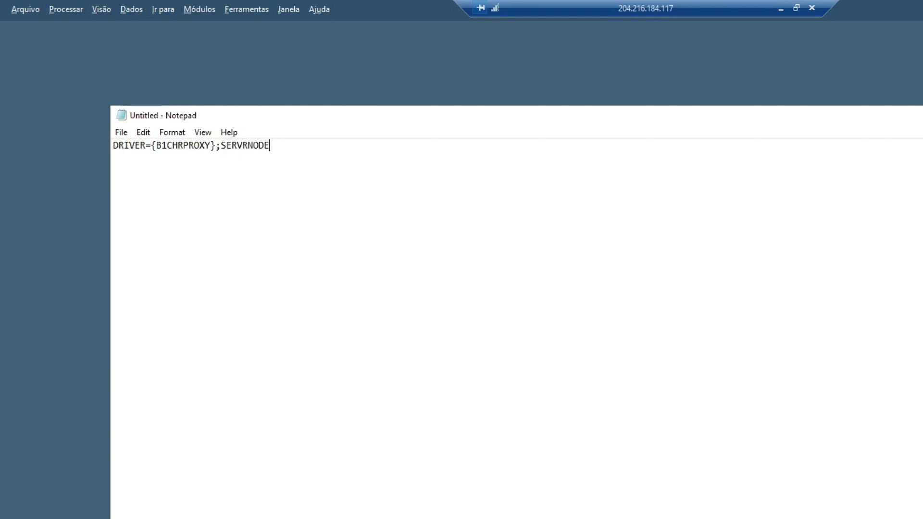
{"action": "type", "text": "="}
{"action": "type", "text": "SK1@saphasixcdemo:30013"}
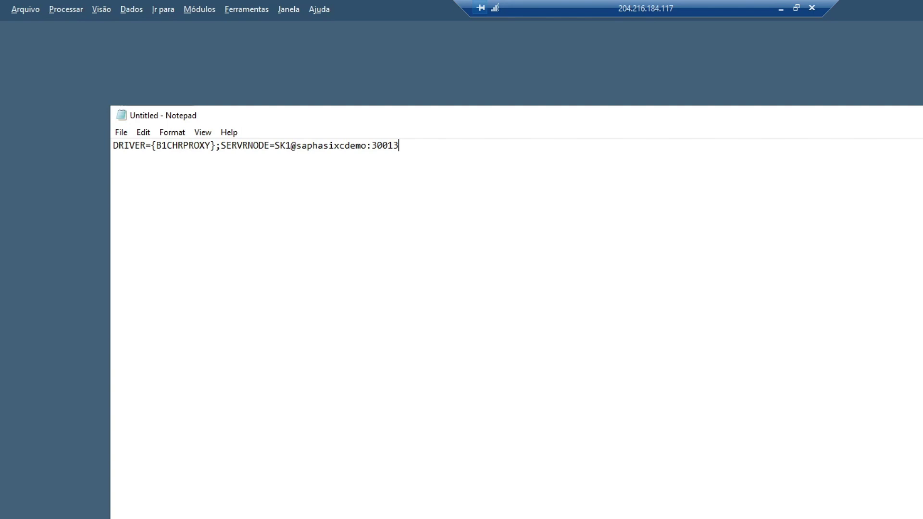
Remove the SK1@ prefix from the SERVRNODE value and change its port to 30015
{"action": "key", "text": "Left"}
{"action": "key", "text": "Left"}
{"action": "key", "text": "Left"}
{"action": "key", "text": "Left"}
{"action": "key", "text": "Left"}
{"action": "key", "text": "Left"}
{"action": "key", "text": "Left"}
{"action": "key", "text": "Left"}
{"action": "key", "text": "Left"}
{"action": "key", "text": "Left"}
{"action": "key", "text": "Left"}
{"action": "key", "text": "Left"}
{"action": "key", "text": "Left"}
{"action": "key", "text": "Left"}
{"action": "key", "text": "Left"}
{"action": "key", "text": "Left"}
{"action": "key", "text": "Left"}
{"action": "key", "text": "Left"}
{"action": "key", "text": "Left"}
{"action": "key", "text": "Left"}
{"action": "key", "text": "Left"}
{"action": "key", "text": "Left"}
{"action": "key", "text": "Left"}
{"action": "key", "text": "Left"}
{"action": "key", "text": "Left"}
{"action": "key", "text": "Left"}
{"action": "key", "text": "Left"}
{"action": "key", "text": "Left"}
{"action": "key", "text": "Right"}
{"action": "key", "text": "Right"}
{"action": "key", "text": "Right"}
{"action": "key", "text": "Right"}
{"action": "key", "text": "Right"}
{"action": "key", "text": "Right"}
{"action": "key", "text": "Right"}
{"action": "key", "text": "Right"}
{"action": "key", "text": "shift+Right"}
{"action": "key", "text": "shift+Right"}
{"action": "key", "text": "shift+Right"}
{"action": "key", "text": "shift+Right"}
{"action": "key", "text": "Delete"}
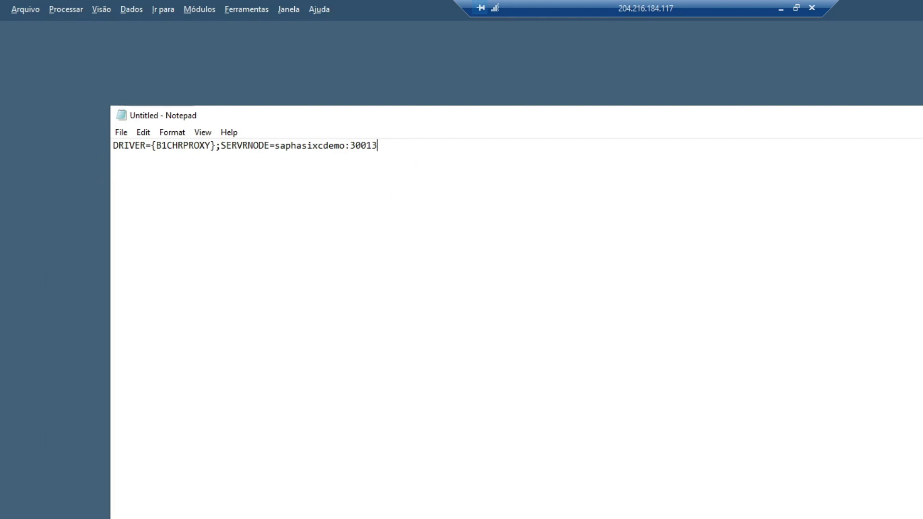
{"action": "key", "text": "BackSpace"}
{"action": "type", "text": "5"}
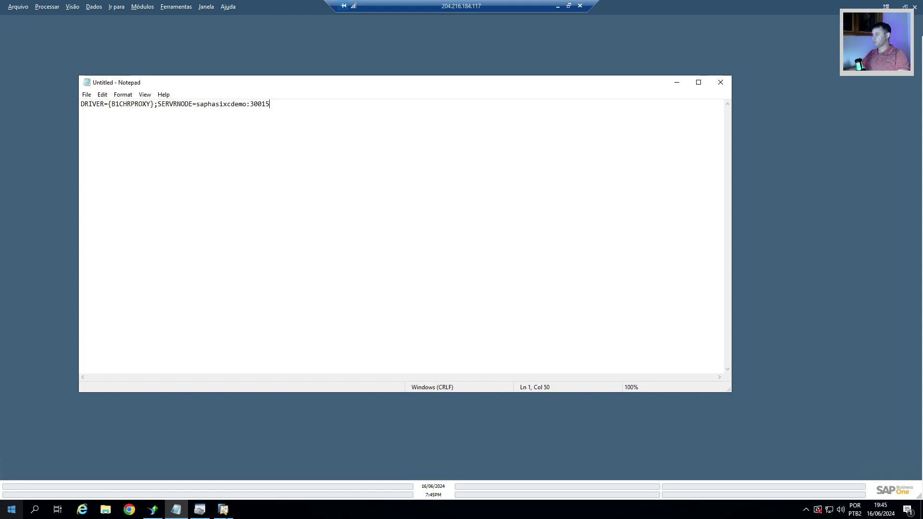
Switch to the SAP Business One company selection and copy the SBODEMOBR database name
{"action": "left_click", "coordinate": [224, 511]}
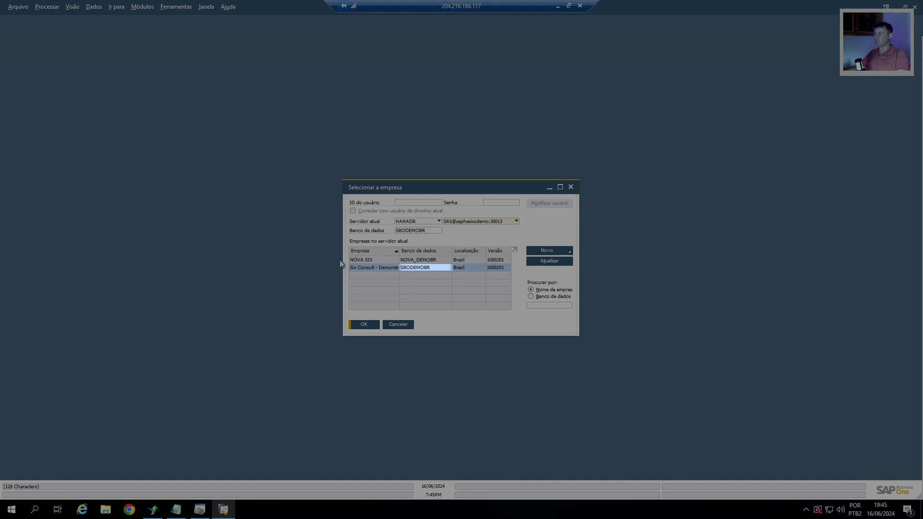
{"action": "right_click", "coordinate": [422, 271]}
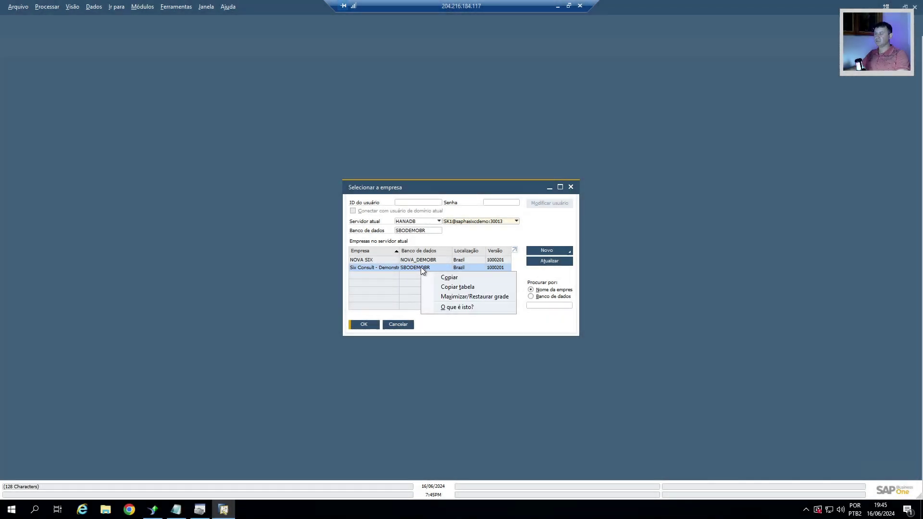
{"action": "left_click", "coordinate": [461, 276]}
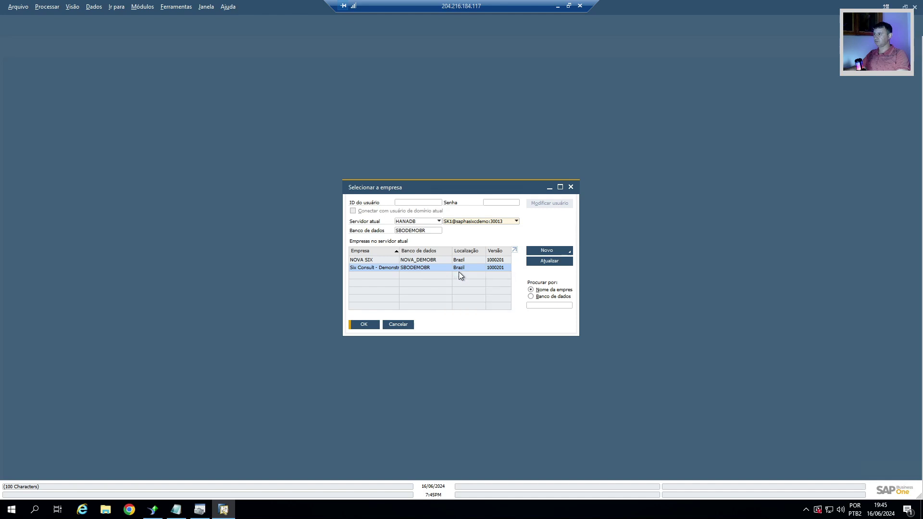
Back in Notepad, append ;CURRENTSCHEMA=SBODEMOBR to the connection string
{"action": "left_click", "coordinate": [177, 511]}
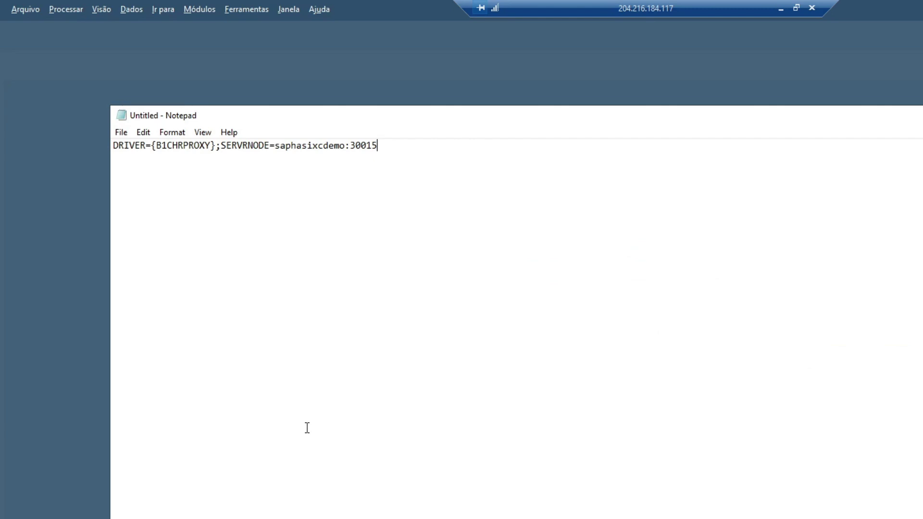
{"action": "type", "text": ";"}
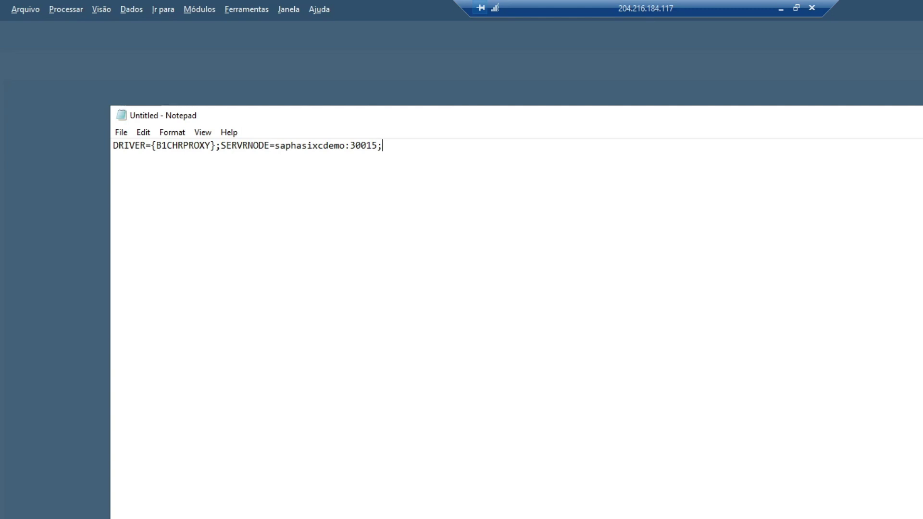
{"action": "type", "text": "CURRENTSCHEMA"}
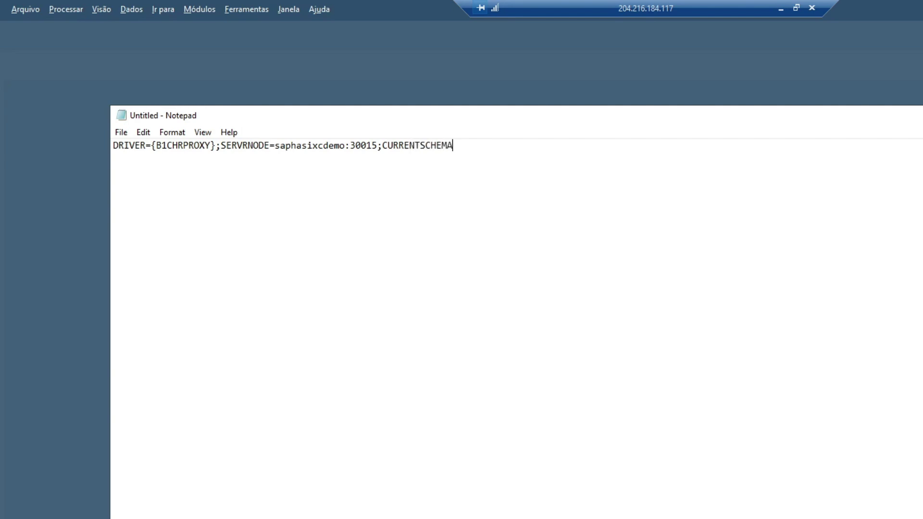
{"action": "type", "text": "="}
{"action": "type", "text": "SBODEMOBR"}
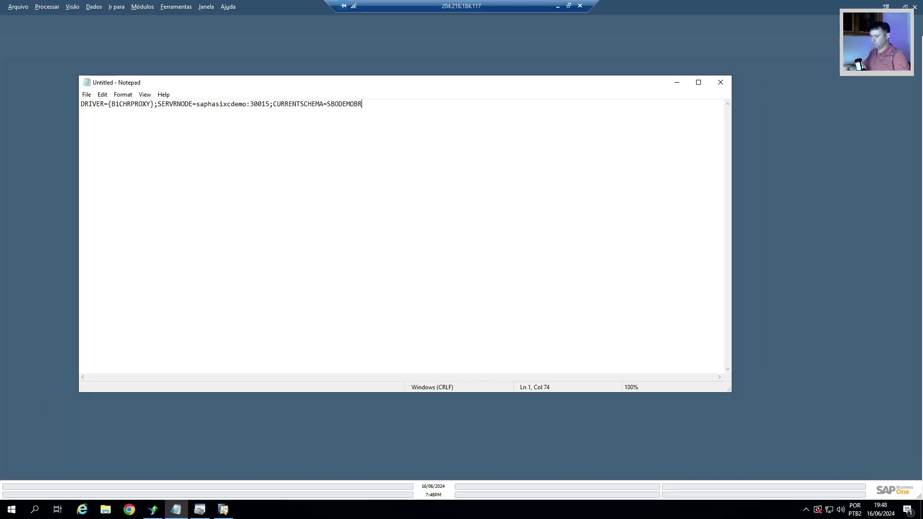
Select the whole connection string, switch to SAP Crystal Reports and start a new standard report with an ODBC (RDO) connection
{"action": "key", "text": "ctrl+a"}
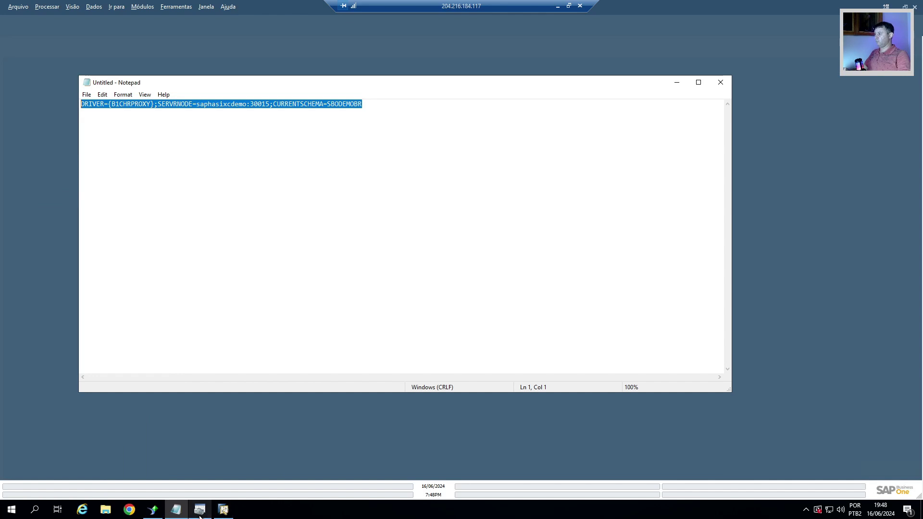
{"action": "left_click", "coordinate": [155, 516]}
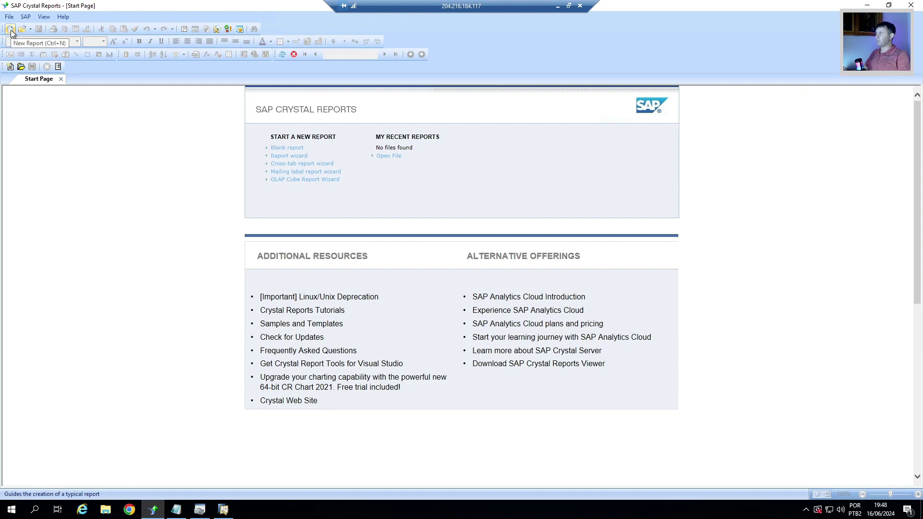
{"action": "left_click", "coordinate": [10, 29]}
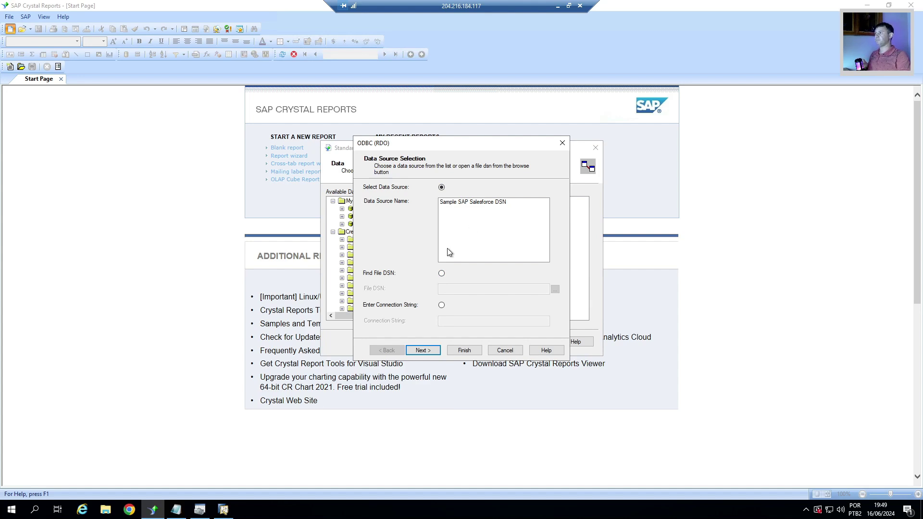
Compare the data sources offered by the ODBC (RDO) dialog with the System DSN entries in the ODBC Data Source Administrator
{"action": "left_click", "coordinate": [447, 201]}
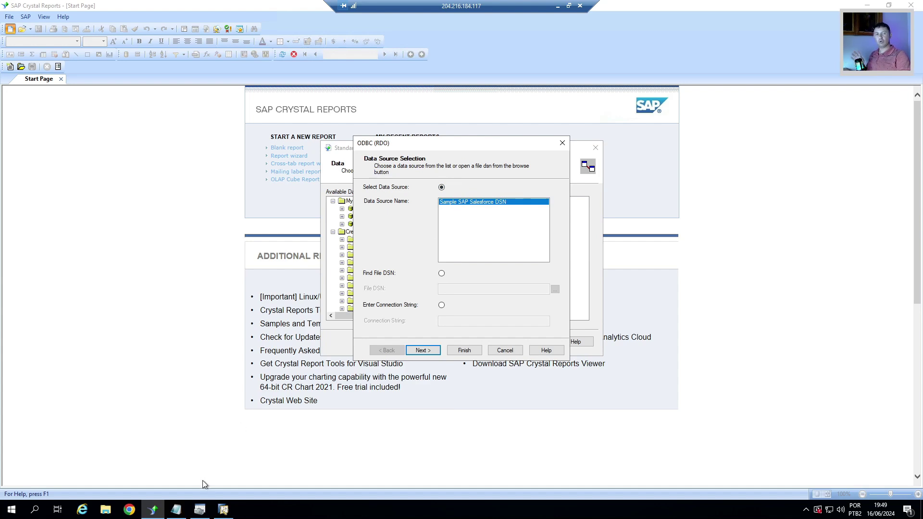
{"action": "left_click", "coordinate": [200, 513]}
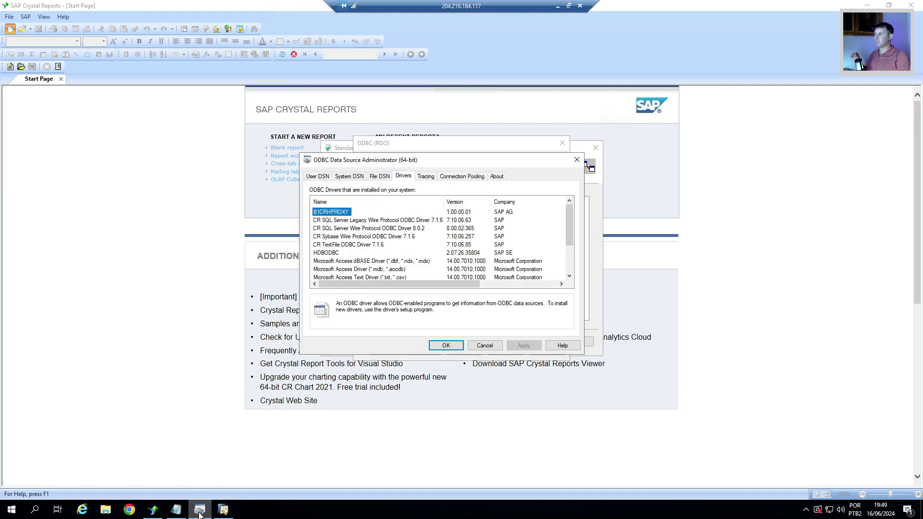
{"action": "left_click", "coordinate": [350, 177]}
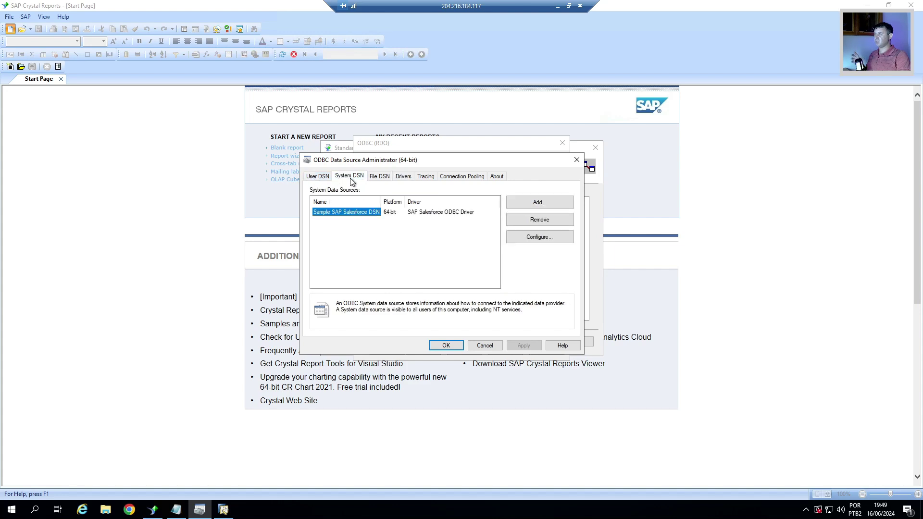
{"action": "left_click_drag", "start_coordinate": [427, 161], "coordinate": [462, 280]}
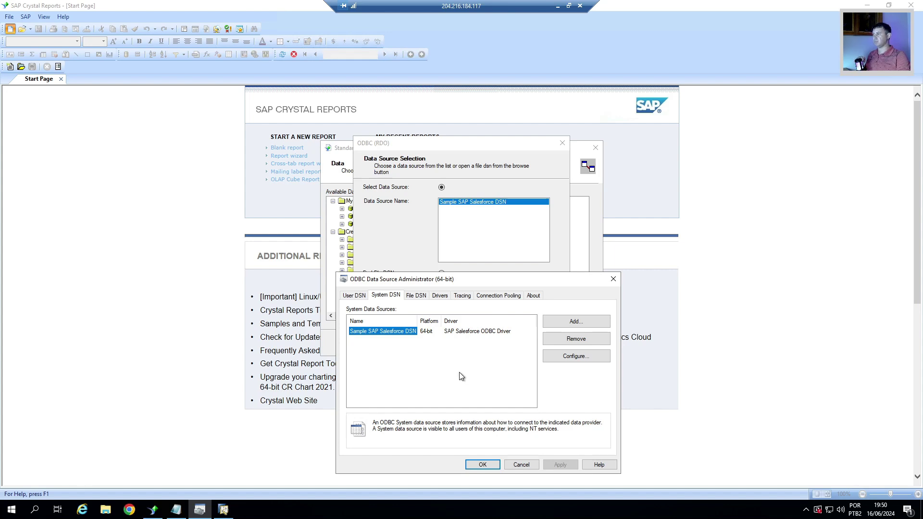
{"action": "left_click", "coordinate": [442, 146]}
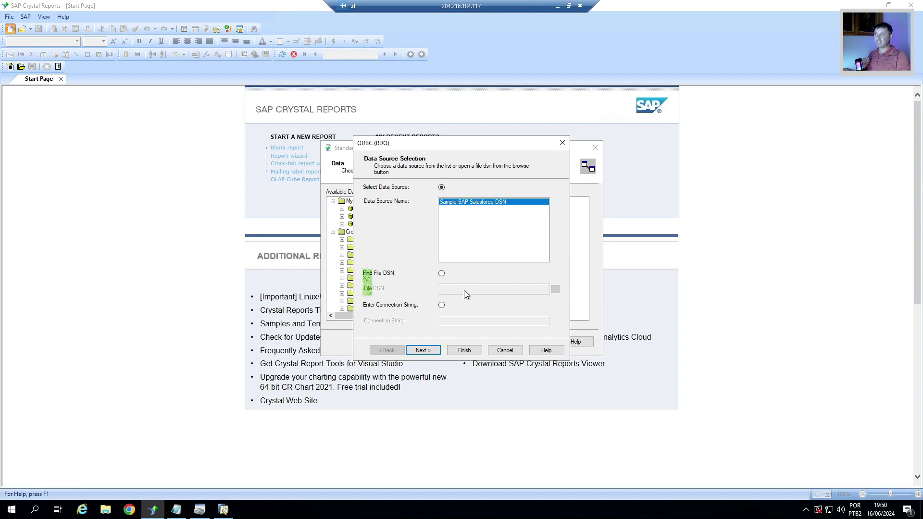
Examine the Find File DSN option alongside the File DSN entries in the ODBC Data Source Administrator, and close both file views
{"action": "left_click", "coordinate": [441, 274]}
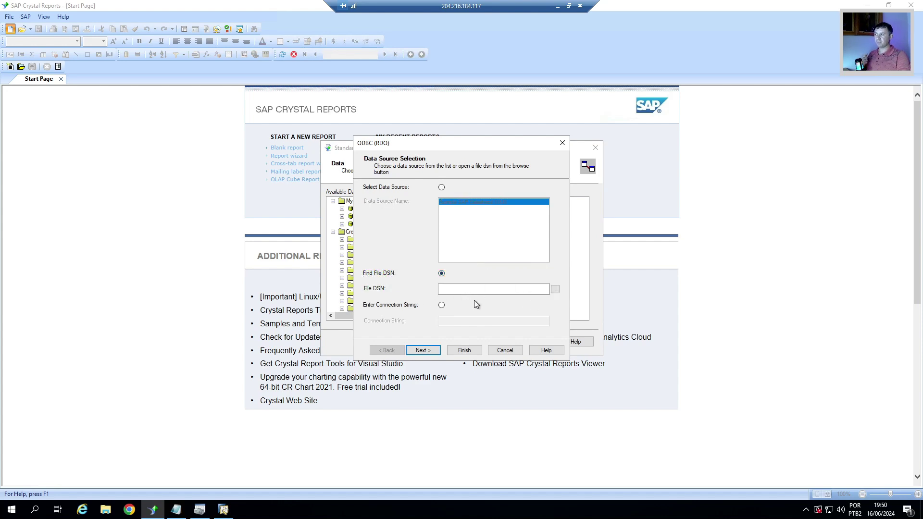
{"action": "left_click", "coordinate": [556, 289]}
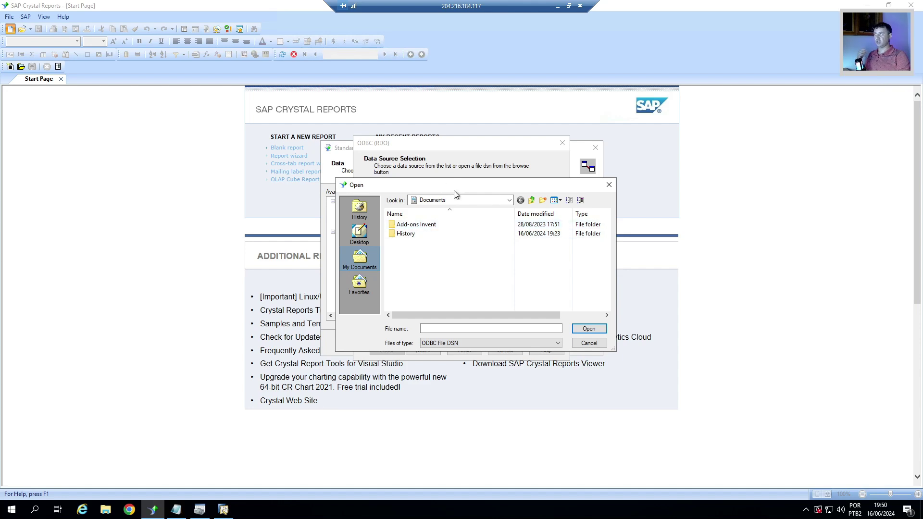
{"action": "left_click", "coordinate": [201, 511]}
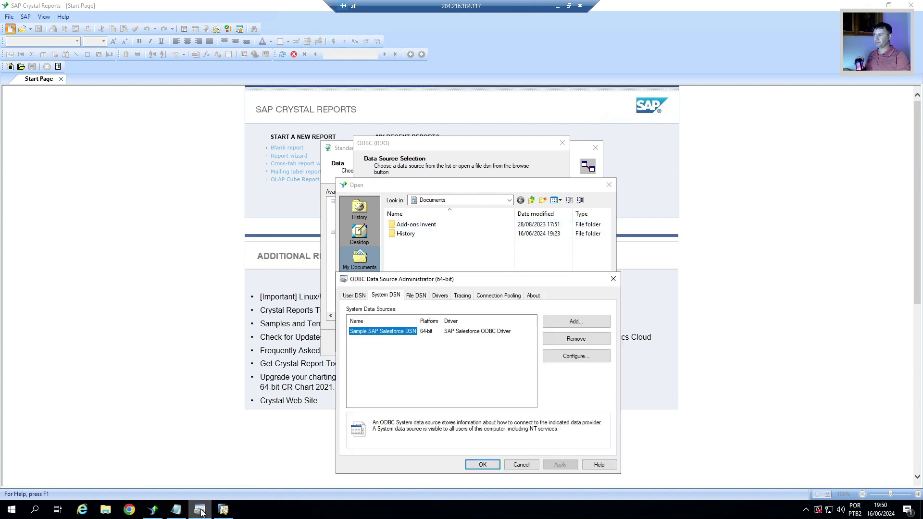
{"action": "left_click", "coordinate": [414, 295]}
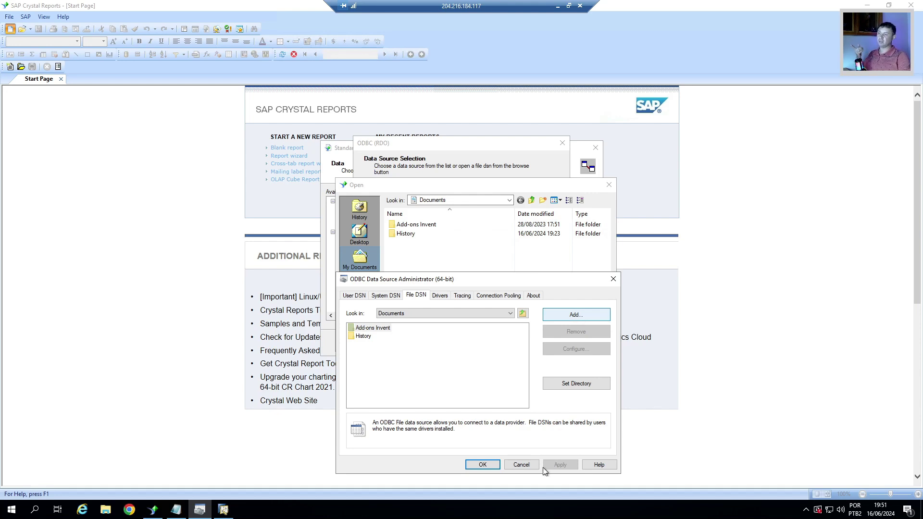
{"action": "left_click", "coordinate": [522, 465]}
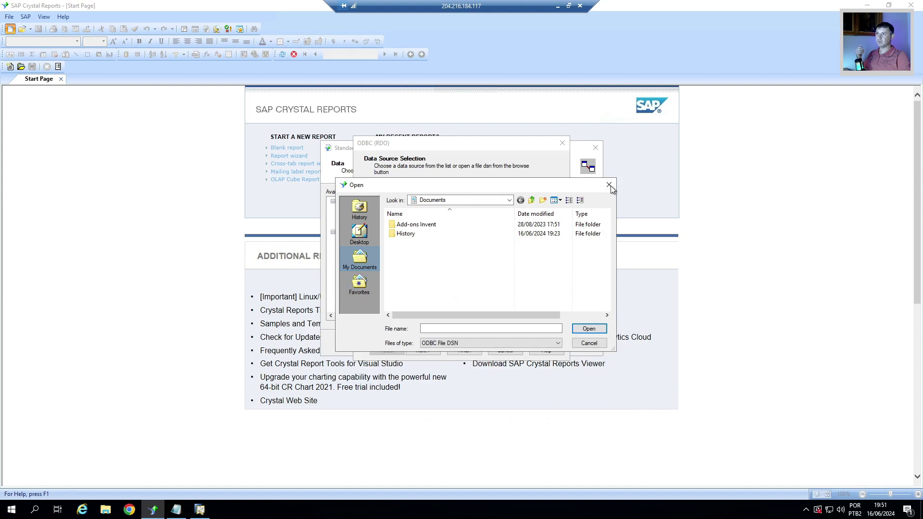
{"action": "left_click", "coordinate": [609, 185]}
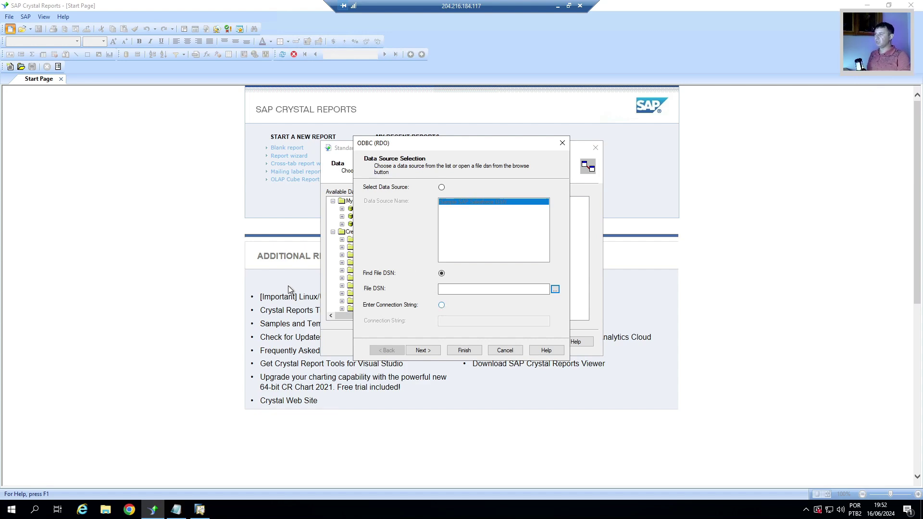
Choose to enter a connection string for the ODBC connection, and correct the driver name in the Notepad string to B1CRHPROXY
{"action": "left_click", "coordinate": [442, 305]}
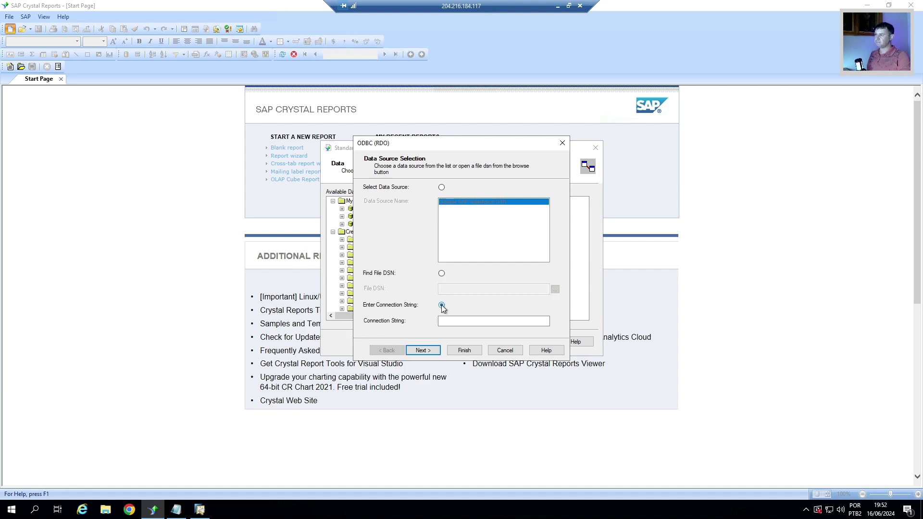
{"action": "left_click", "coordinate": [177, 511]}
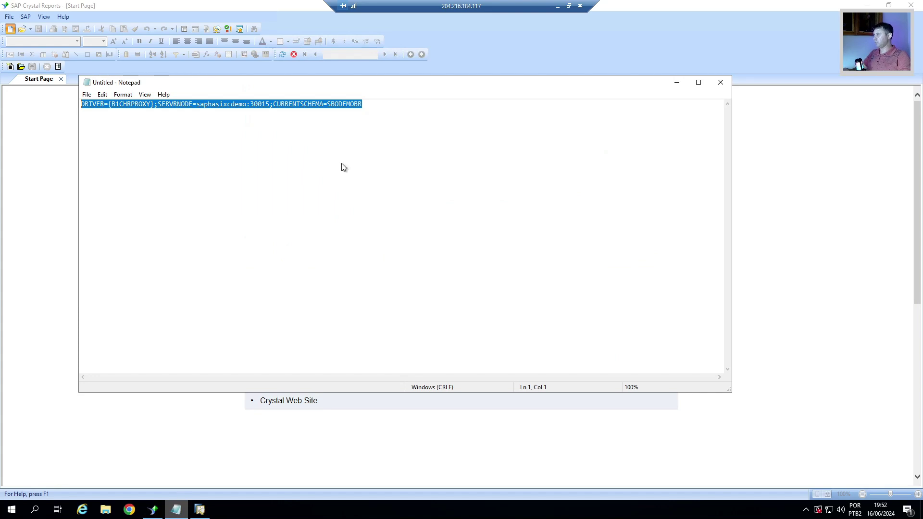
{"action": "left_click", "coordinate": [685, 84]}
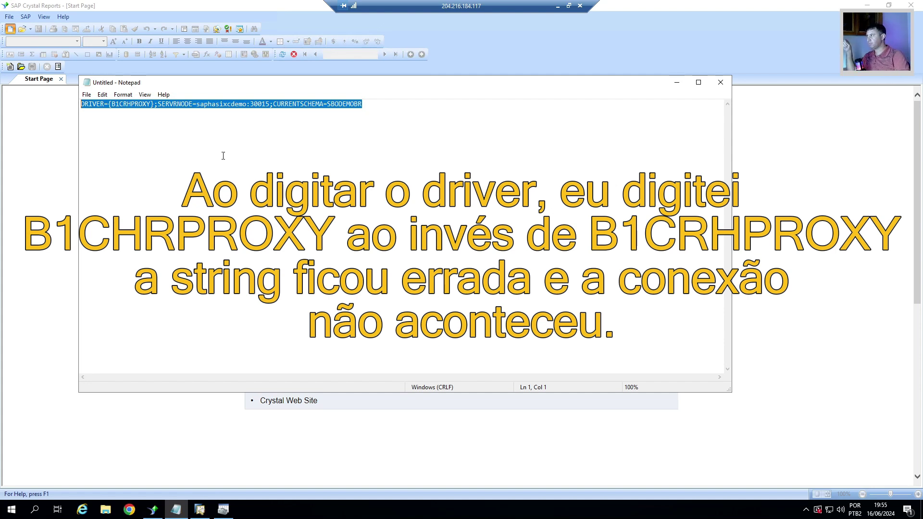
Check the driver name in the Notepad string against the installed ODBC drivers, and view the SAP Business One company selection
{"action": "left_click", "coordinate": [124, 104]}
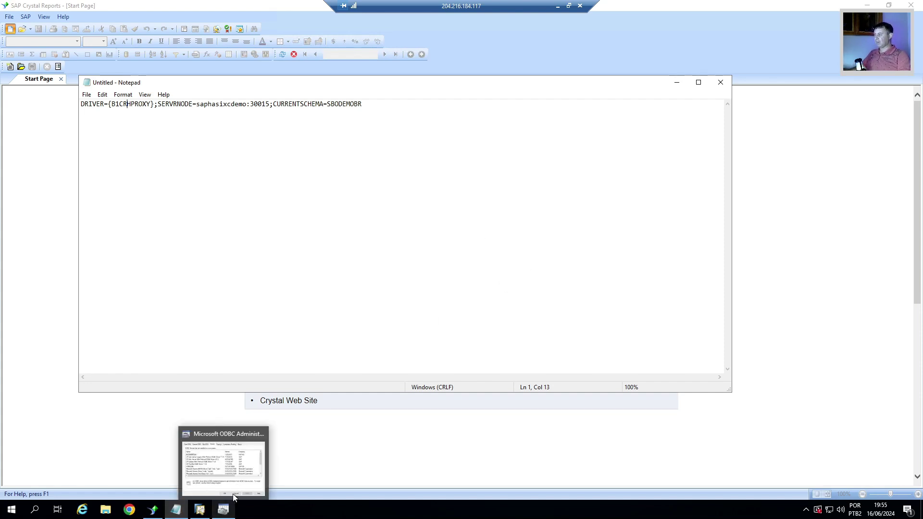
{"action": "left_click", "coordinate": [230, 477]}
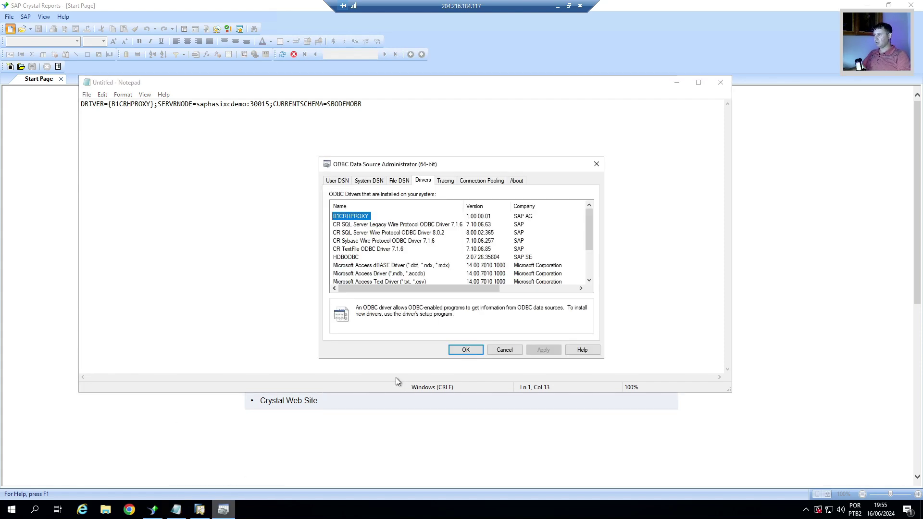
{"action": "left_click", "coordinate": [200, 517]}
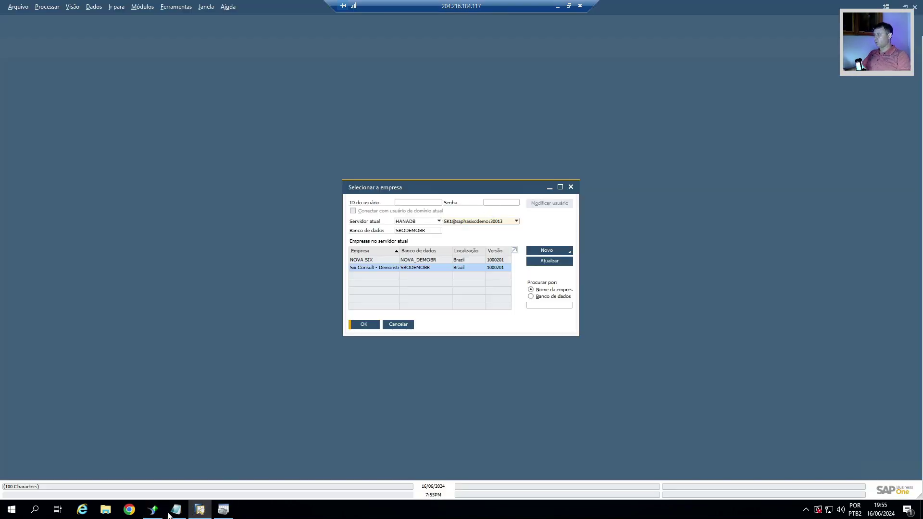
Return to Crystal Reports, paste the database password for user SYSTEM and finish the ODBC connection information
{"action": "left_click", "coordinate": [153, 513]}
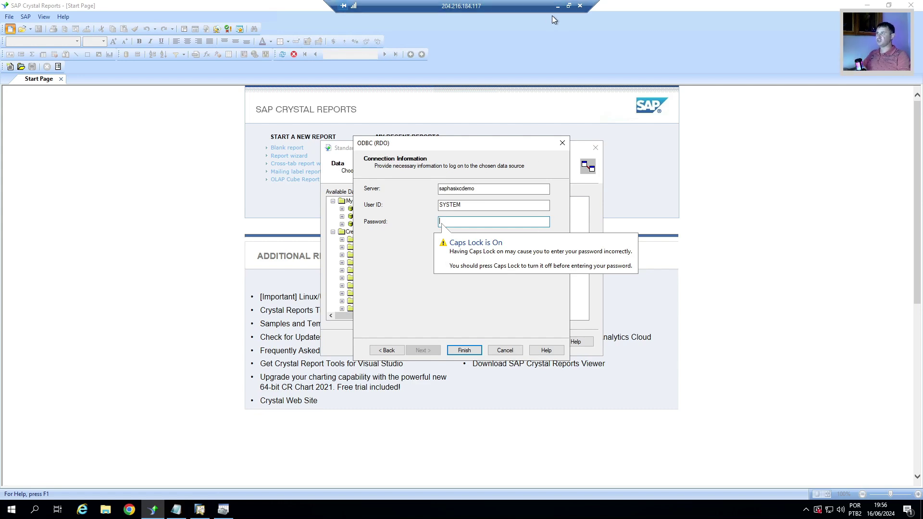
{"action": "key", "text": "ctrl+v"}
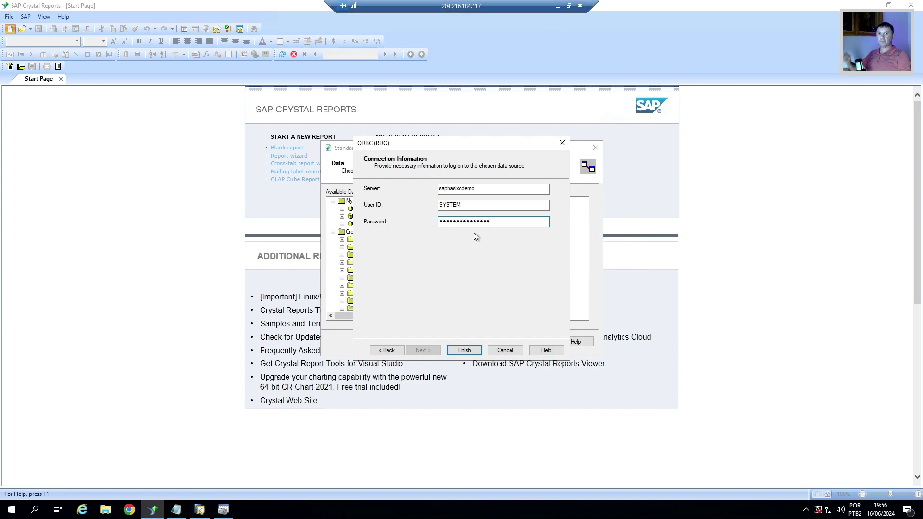
{"action": "left_click", "coordinate": [464, 352]}
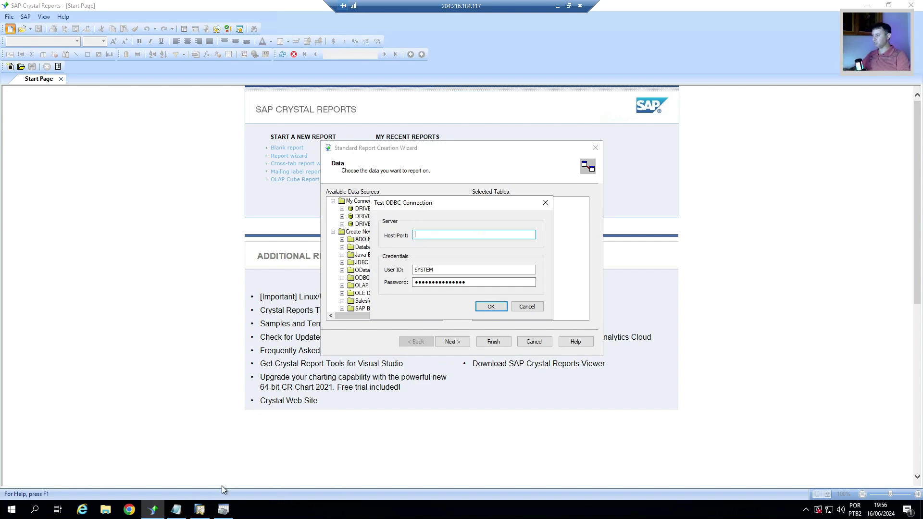
Copy saphasixcdemo:30015 from the Notepad string into the Host:Port of the ODBC connection test and confirm the connection
{"action": "left_click", "coordinate": [176, 511]}
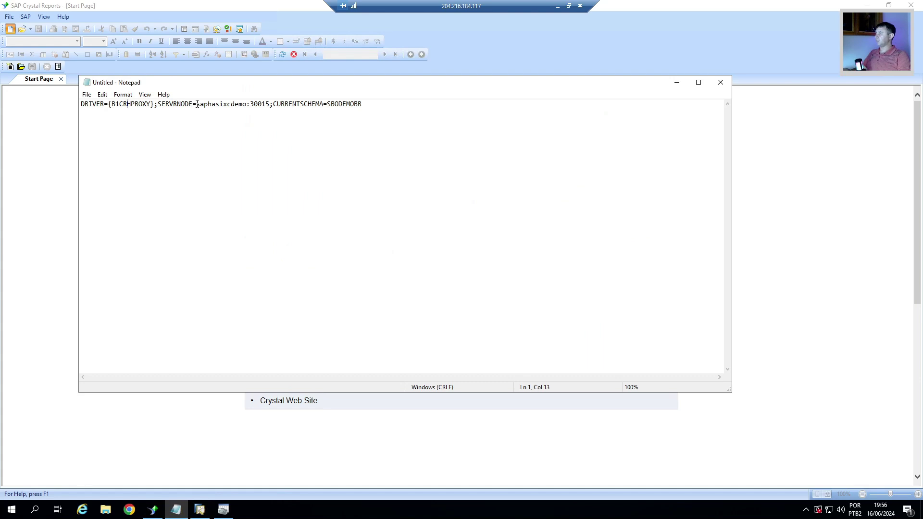
{"action": "left_click_drag", "start_coordinate": [209, 104], "coordinate": [270, 107]}
{"action": "key", "text": "ctrl+c"}
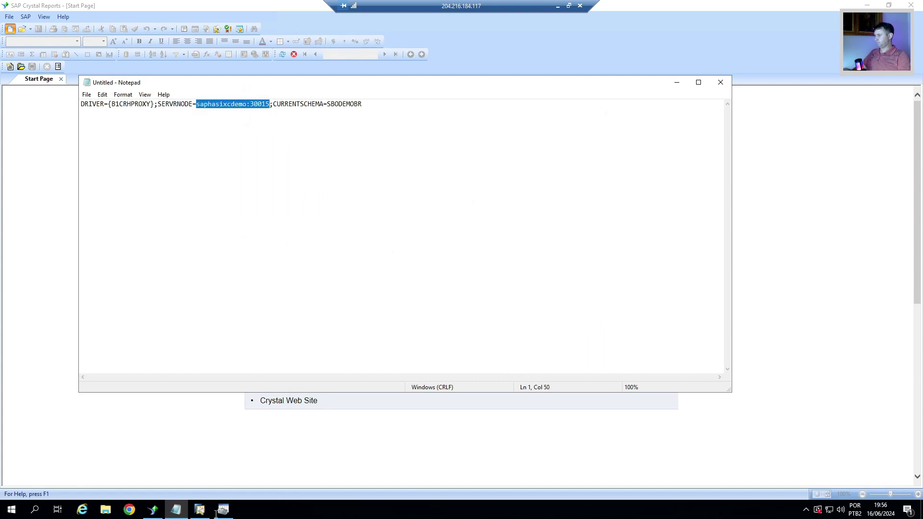
{"action": "left_click", "coordinate": [153, 510]}
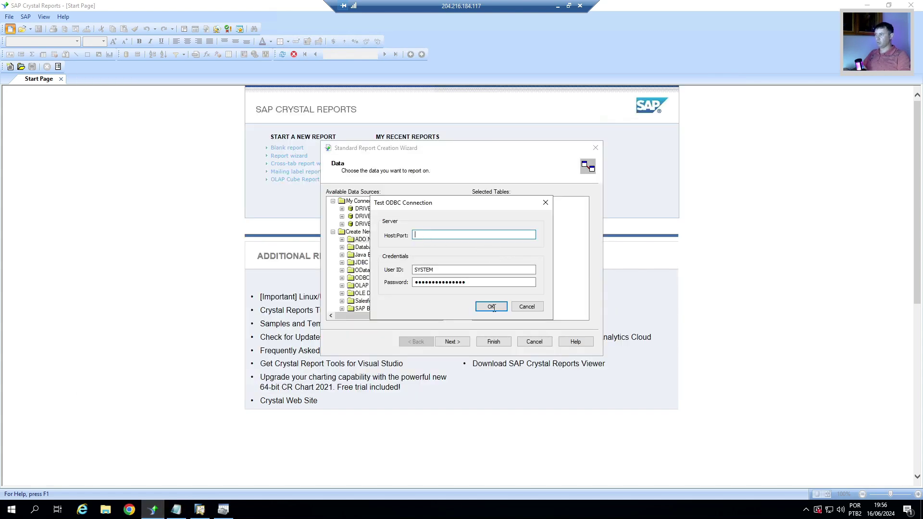
{"action": "key", "text": "ctrl+v"}
{"action": "left_click", "coordinate": [491, 307]}
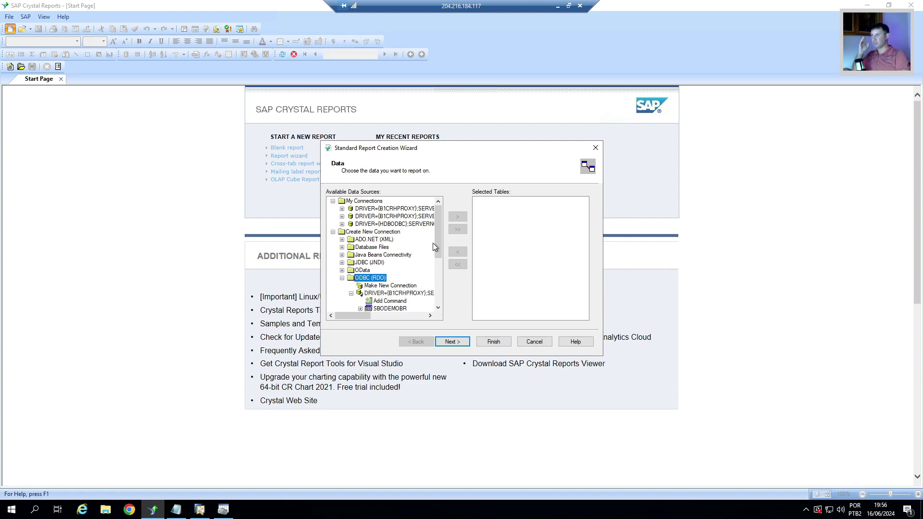
{"action": "scroll", "coordinate": [417, 264], "scroll_direction": "down", "scroll_amount": 3}
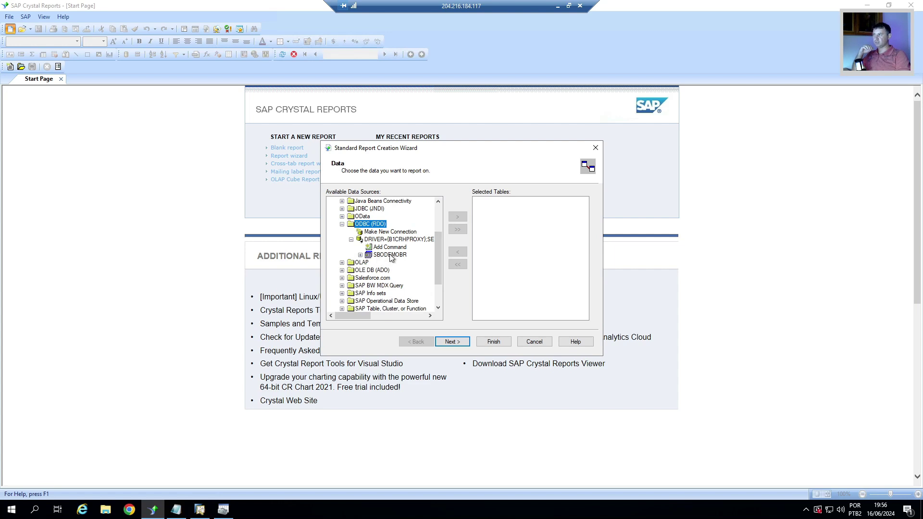
Expand the SBODEMOBR database and add a command to the report with the SQL query select * from "OITM"
{"action": "left_click", "coordinate": [361, 255]}
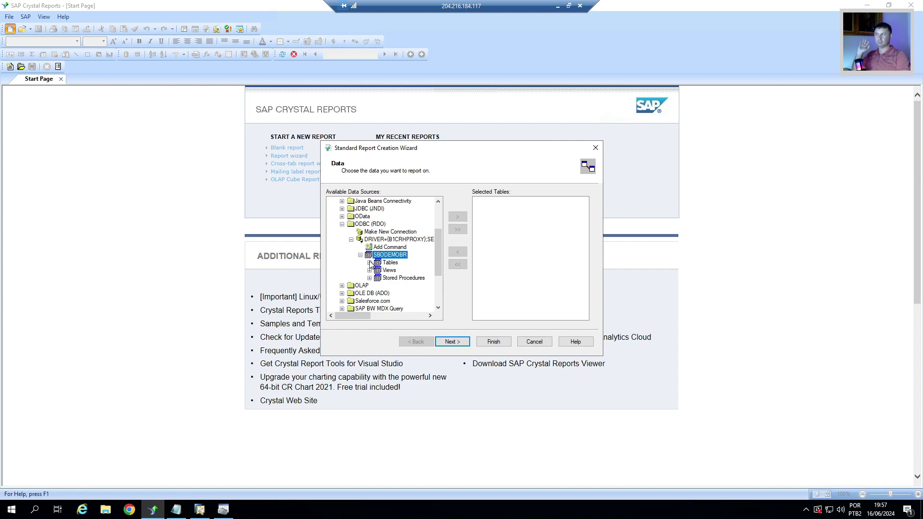
{"action": "left_click", "coordinate": [396, 247]}
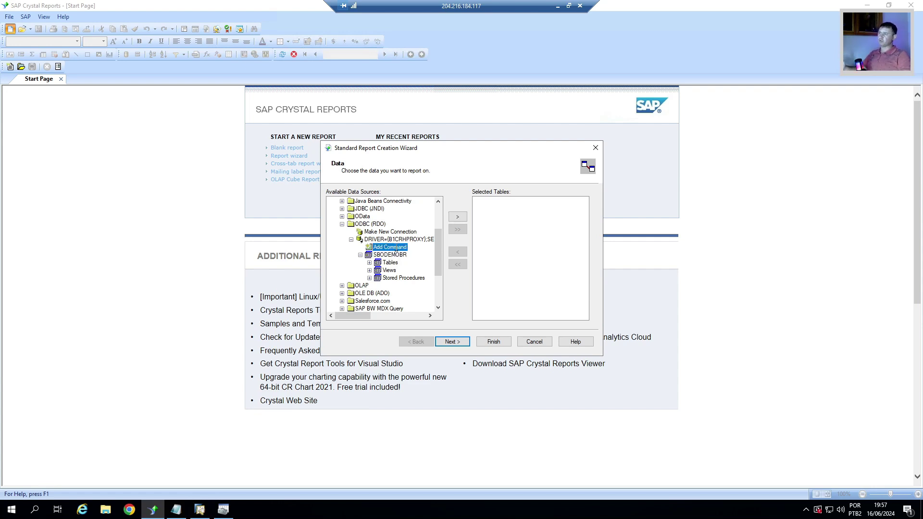
{"action": "double_click", "coordinate": [396, 247]}
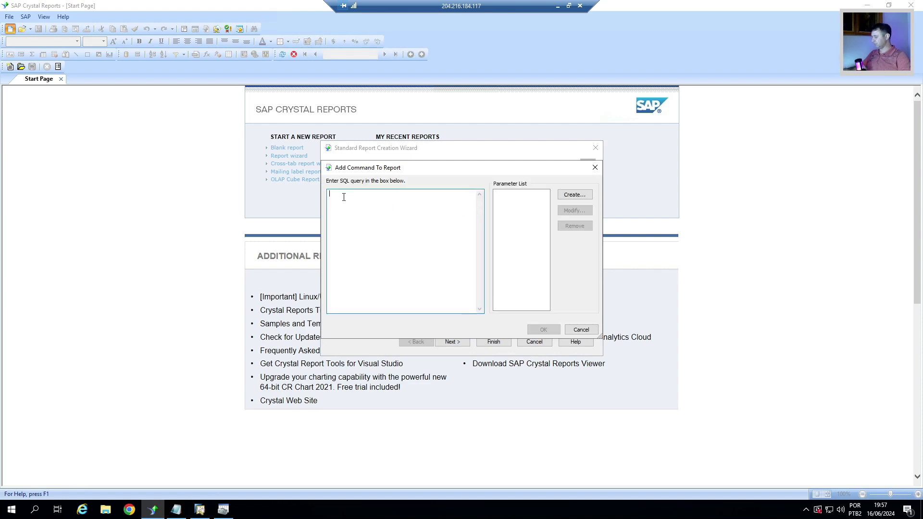
{"action": "type", "text": "select"}
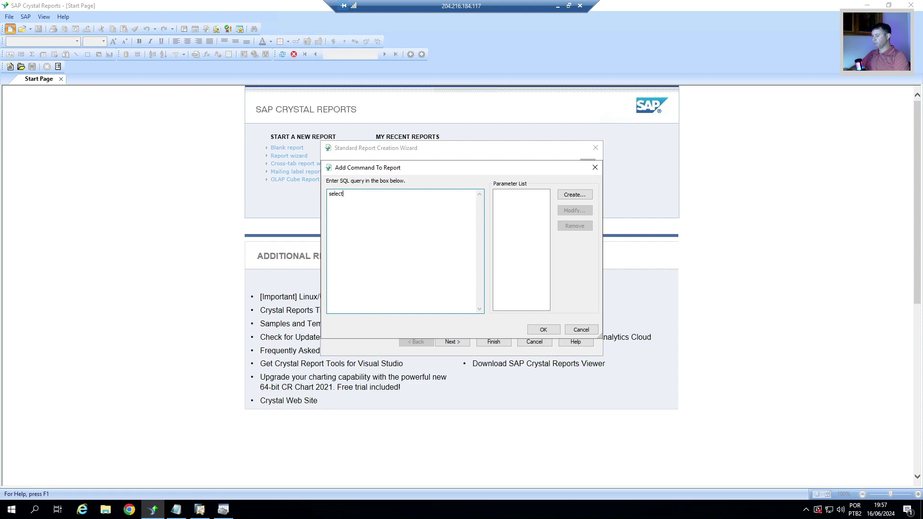
{"action": "type", "text": " * from \"O"}
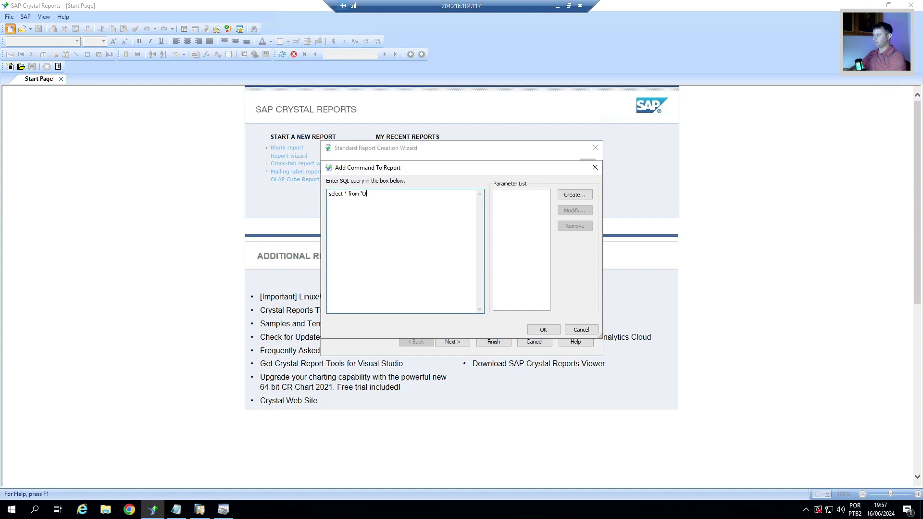
{"action": "type", "text": "ITM\""}
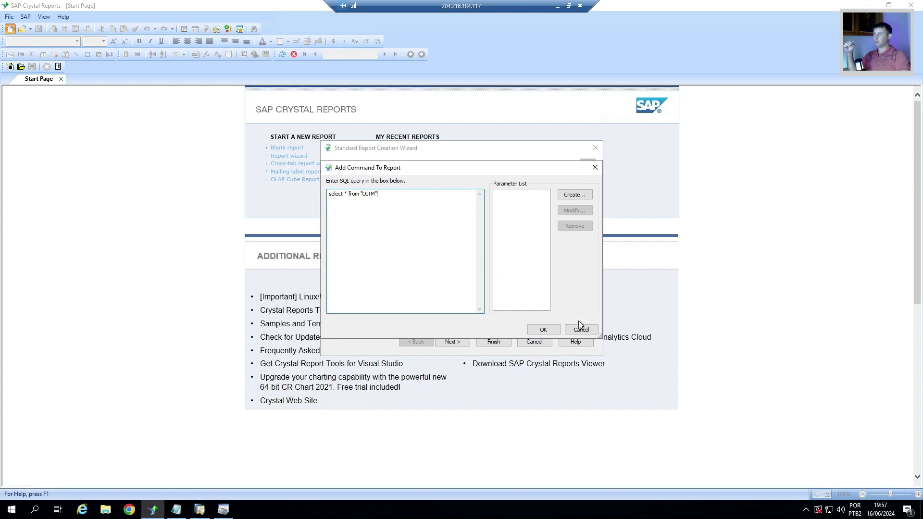
{"action": "left_click", "coordinate": [543, 330]}
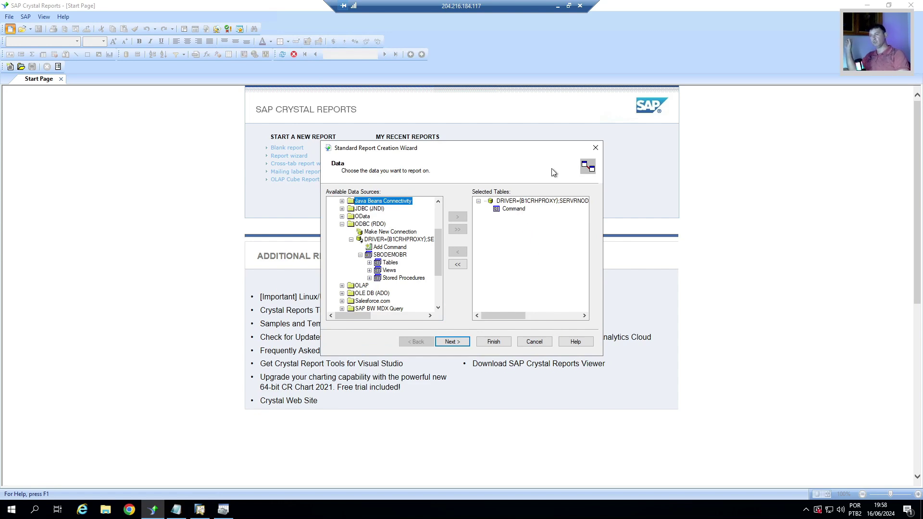
Finish the report wizard, switch to the design view, and show the Field Explorer with the Command's database fields expanded
{"action": "left_click", "coordinate": [494, 341]}
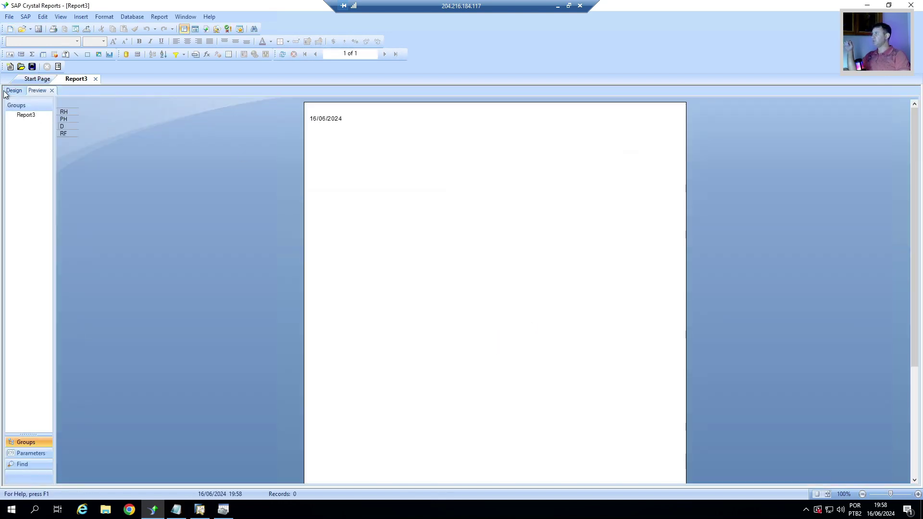
{"action": "left_click", "coordinate": [13, 92]}
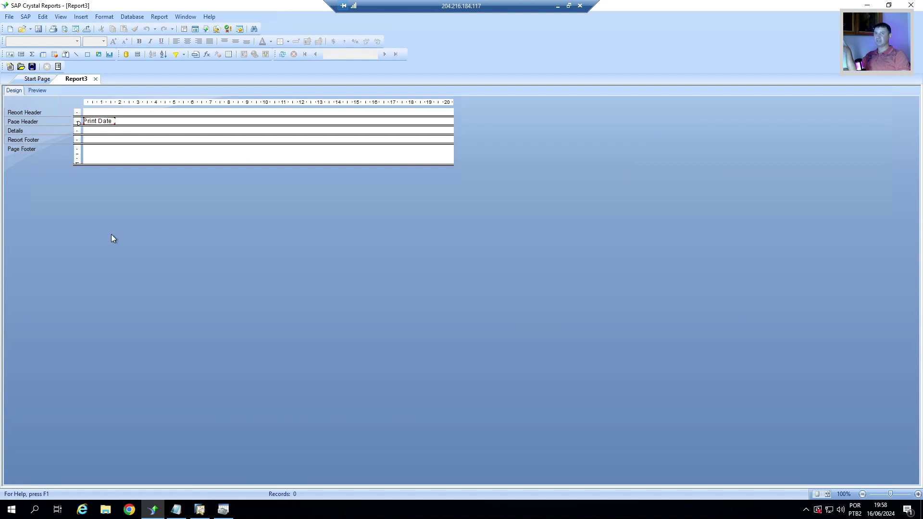
{"action": "left_click", "coordinate": [61, 17]}
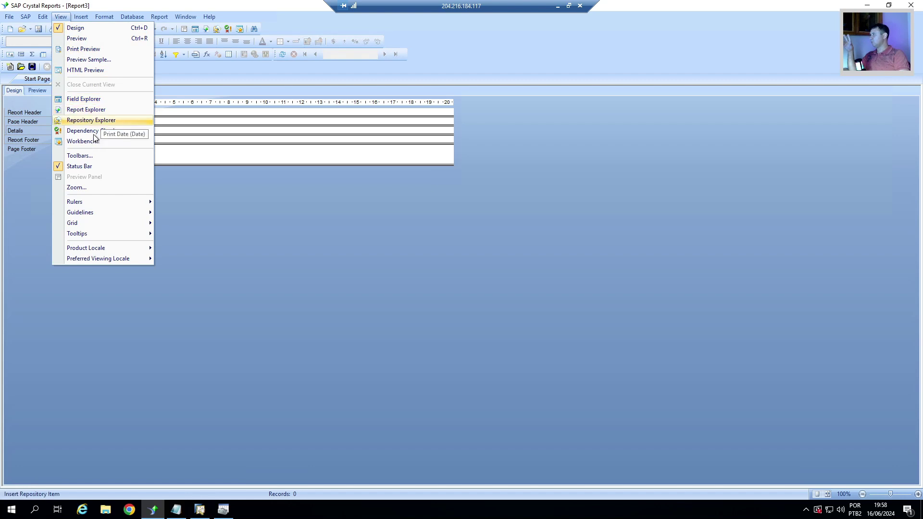
{"action": "left_click", "coordinate": [105, 100]}
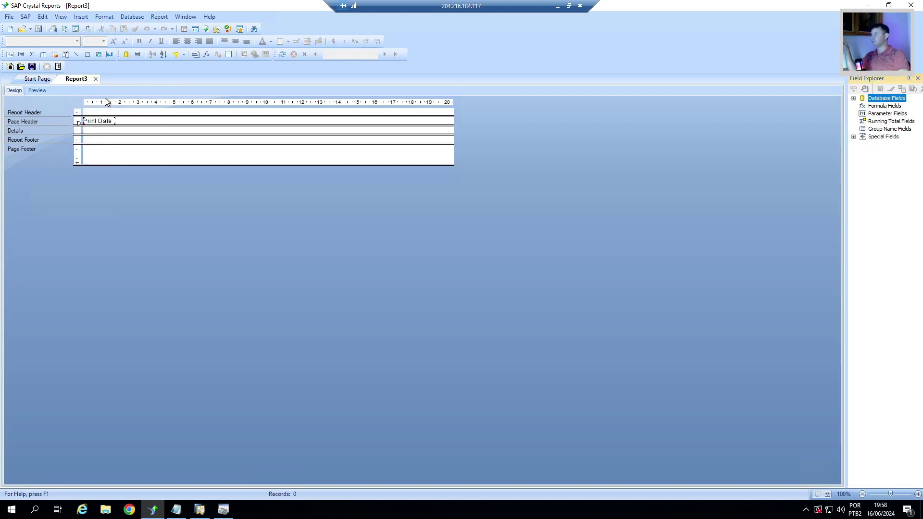
{"action": "left_click", "coordinate": [855, 99]}
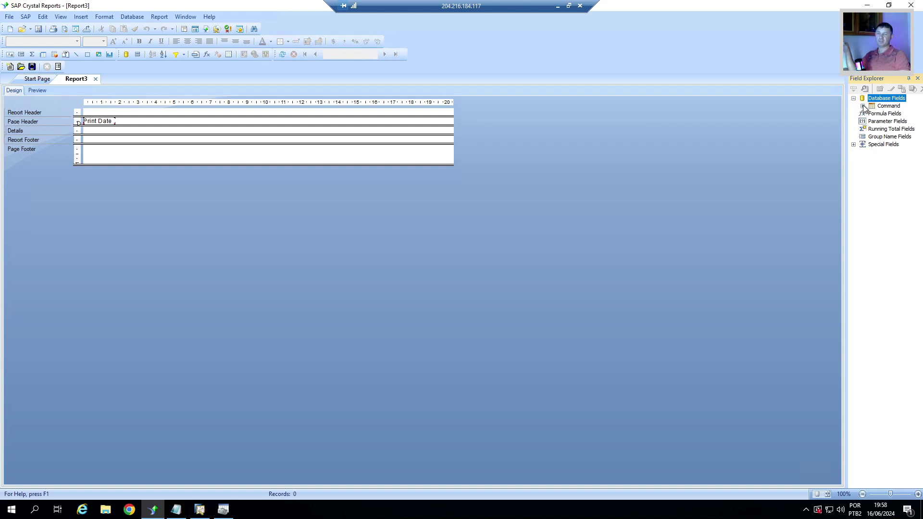
{"action": "left_click", "coordinate": [863, 106]}
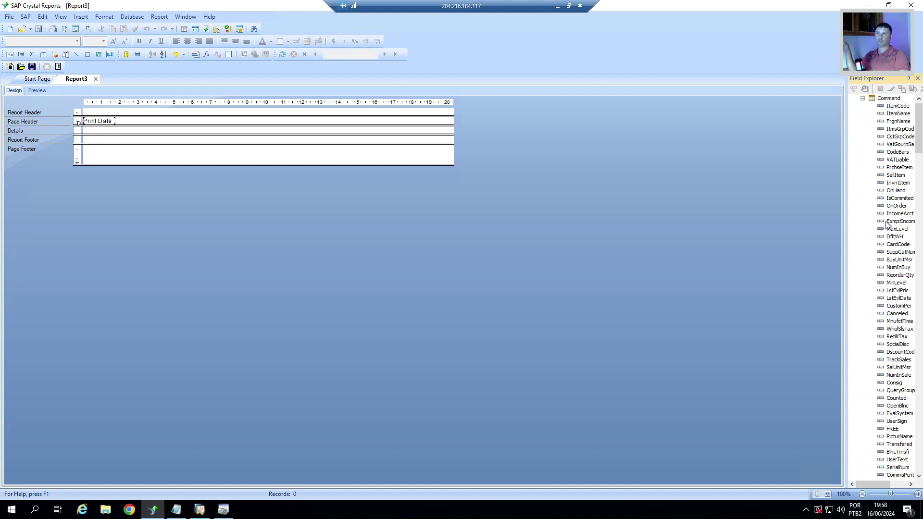